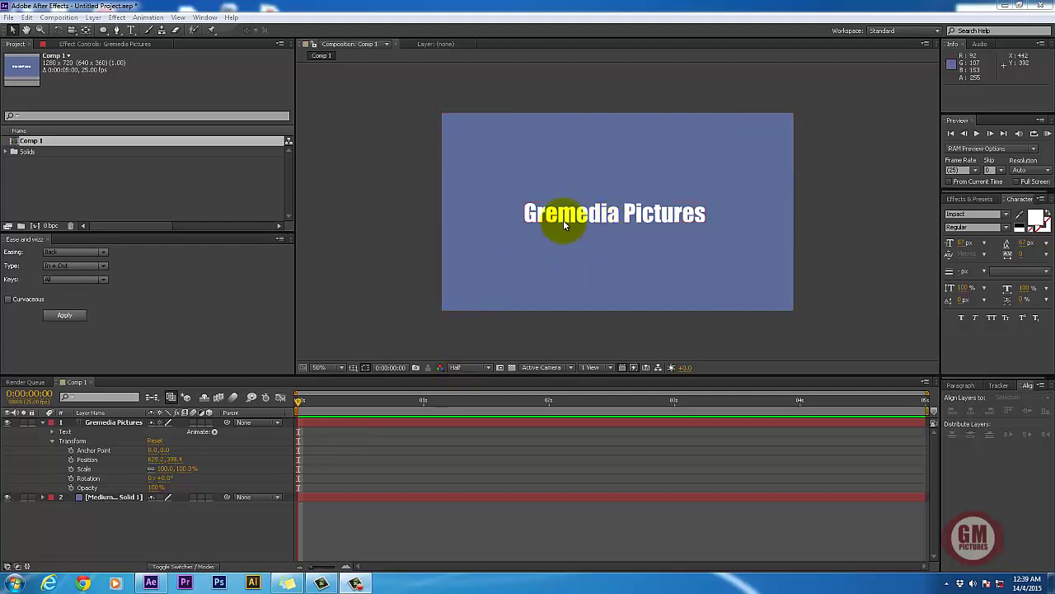
Step: Create a new composition using the HDV/HDTV 720 25 preset at 1280 × 720 px, with a five-second duration
click(245, 527)
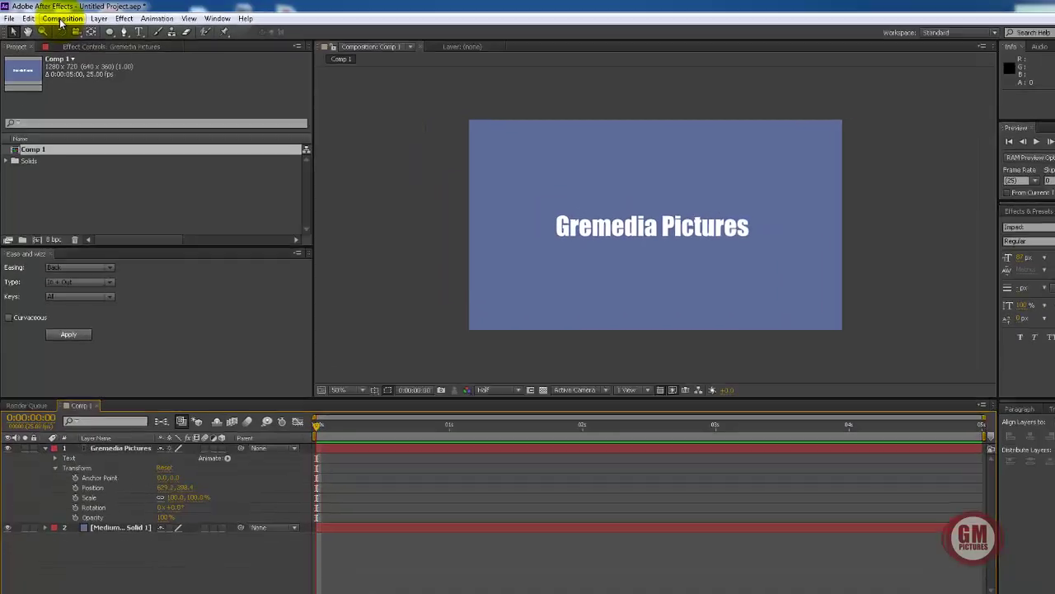
click(58, 17)
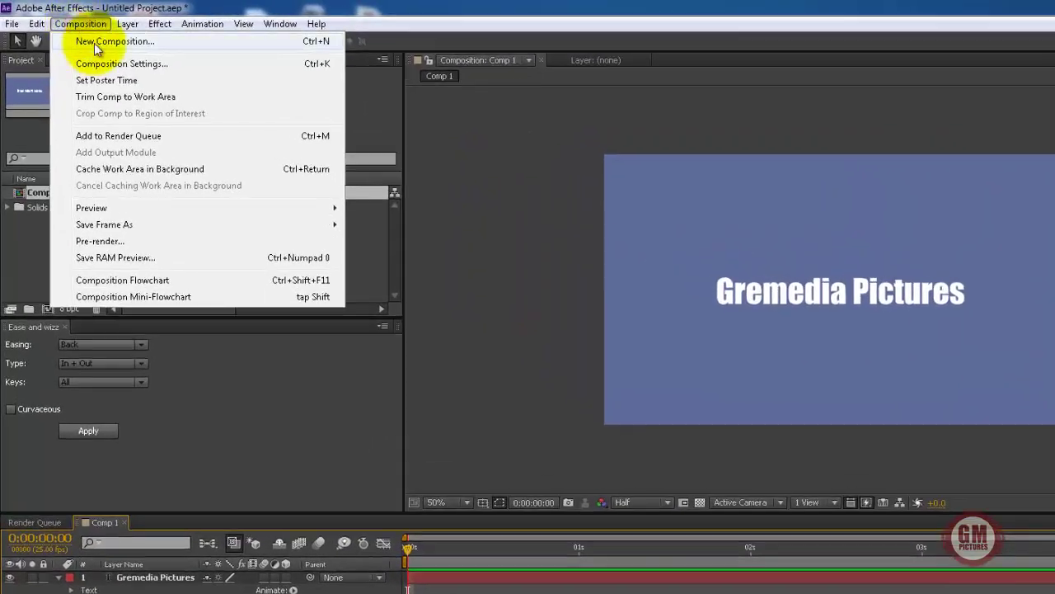
click(102, 28)
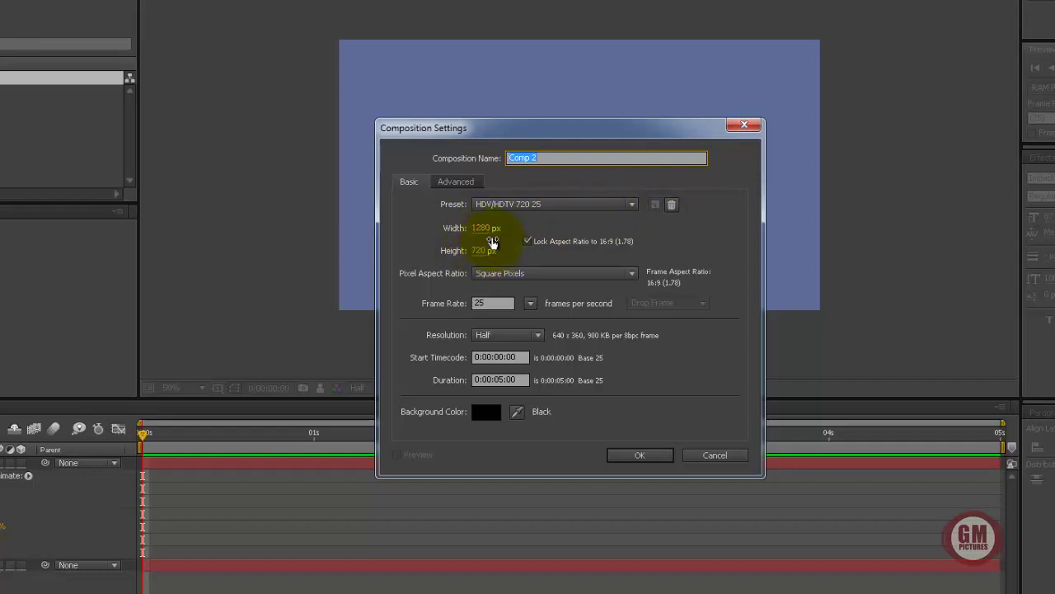
click(632, 205)
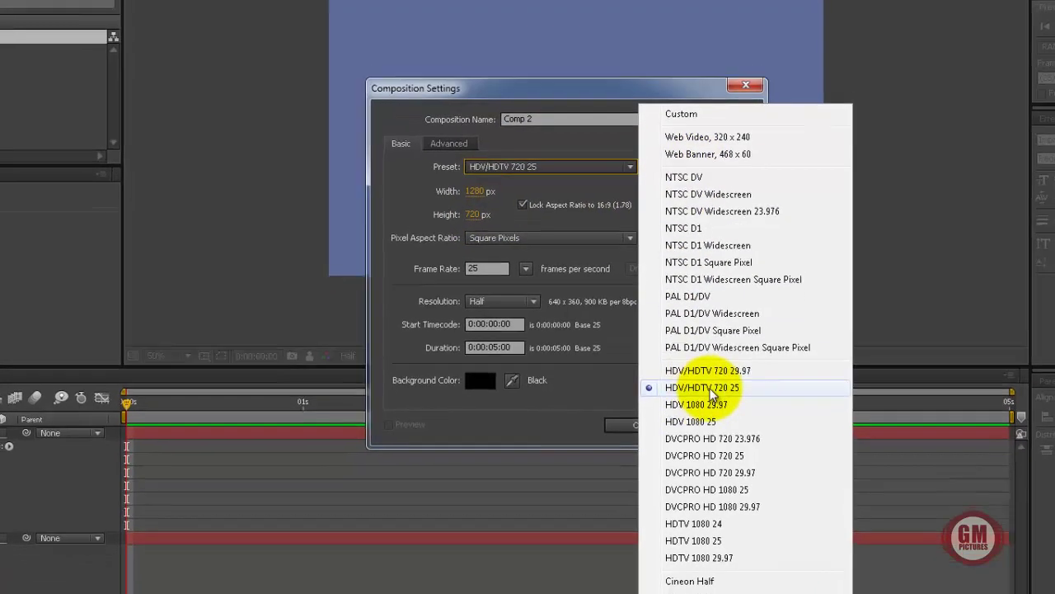
click(714, 336)
click(643, 373)
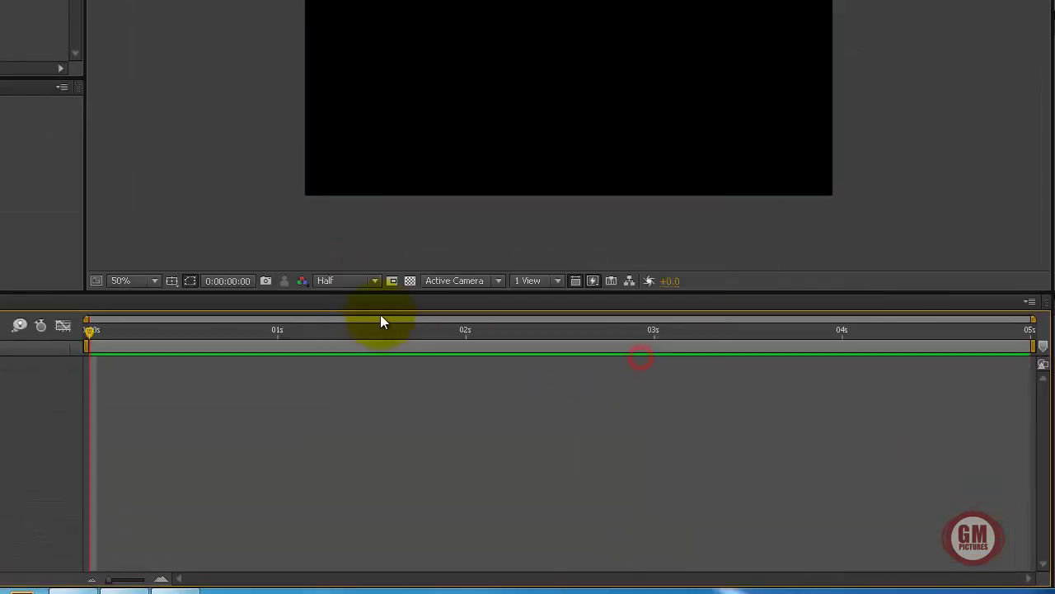
click(52, 406)
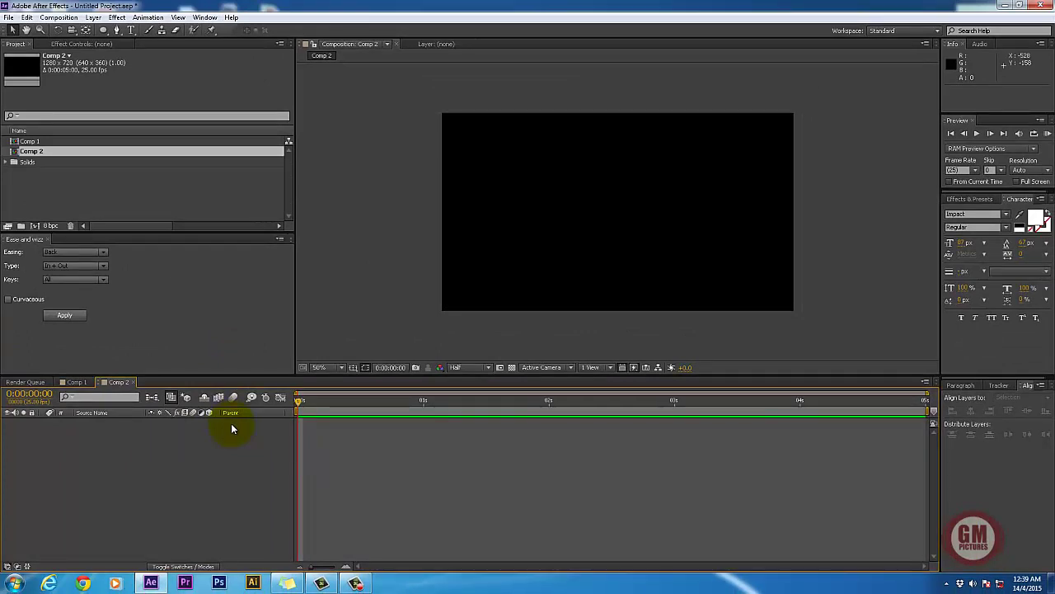
Step: Add a horizontal text layer reading "Gremedia Pictures" near the centre of the new composition
click(133, 34)
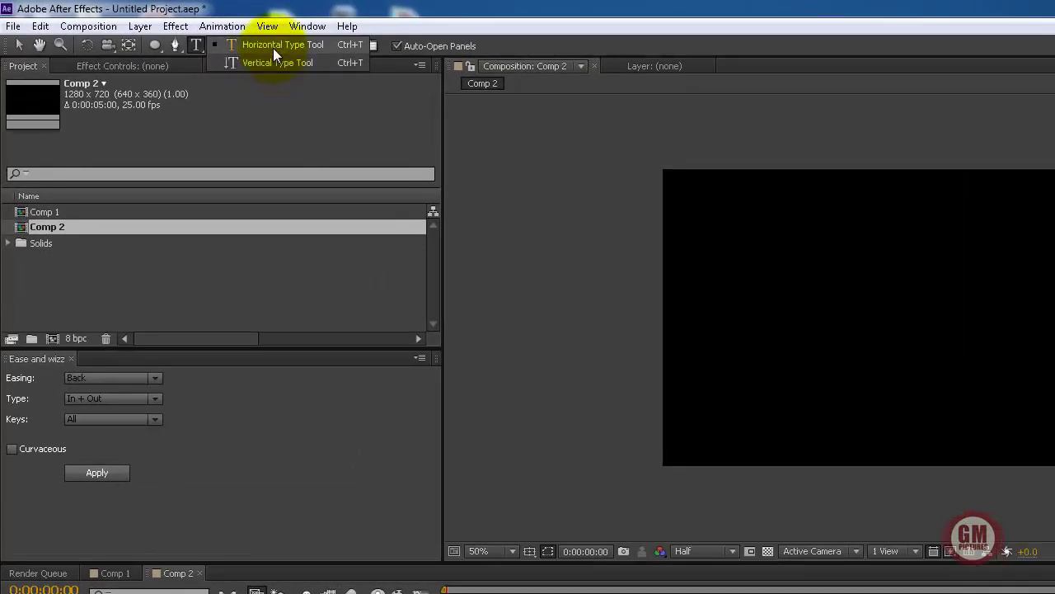
click(274, 45)
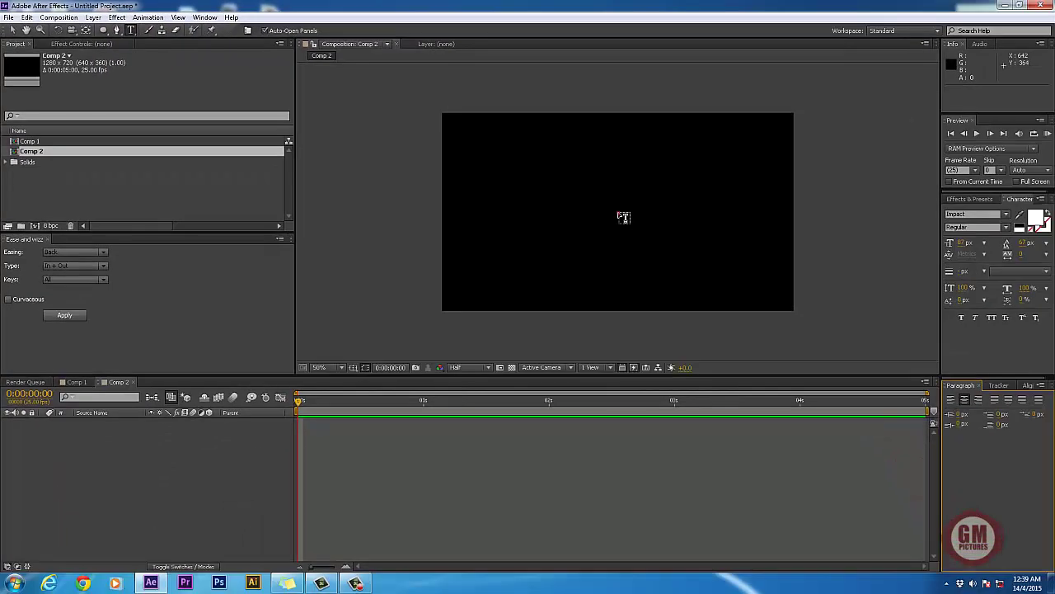
click(619, 217)
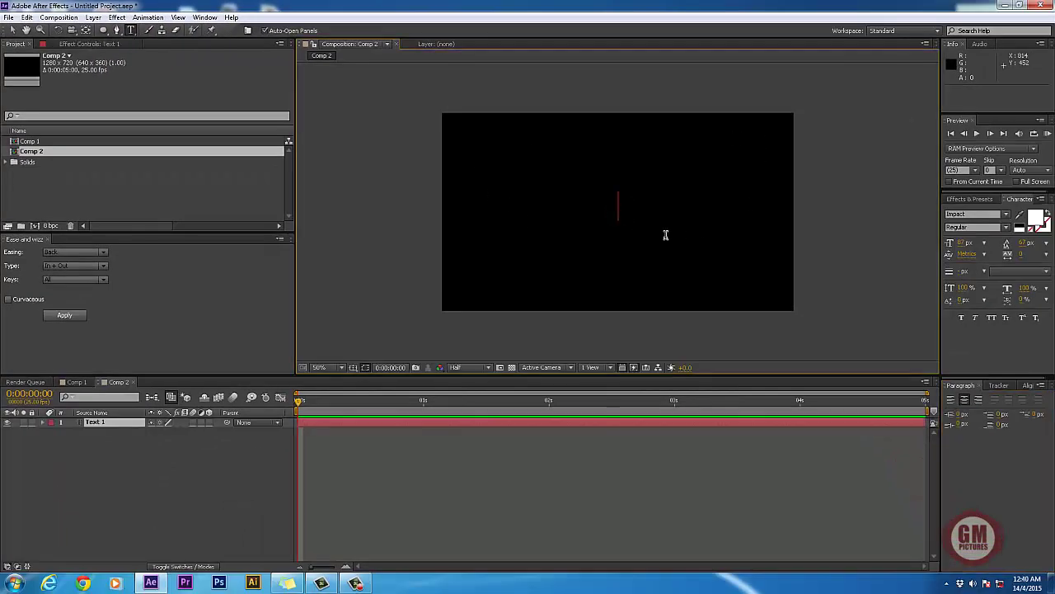
text(Gremedia P)
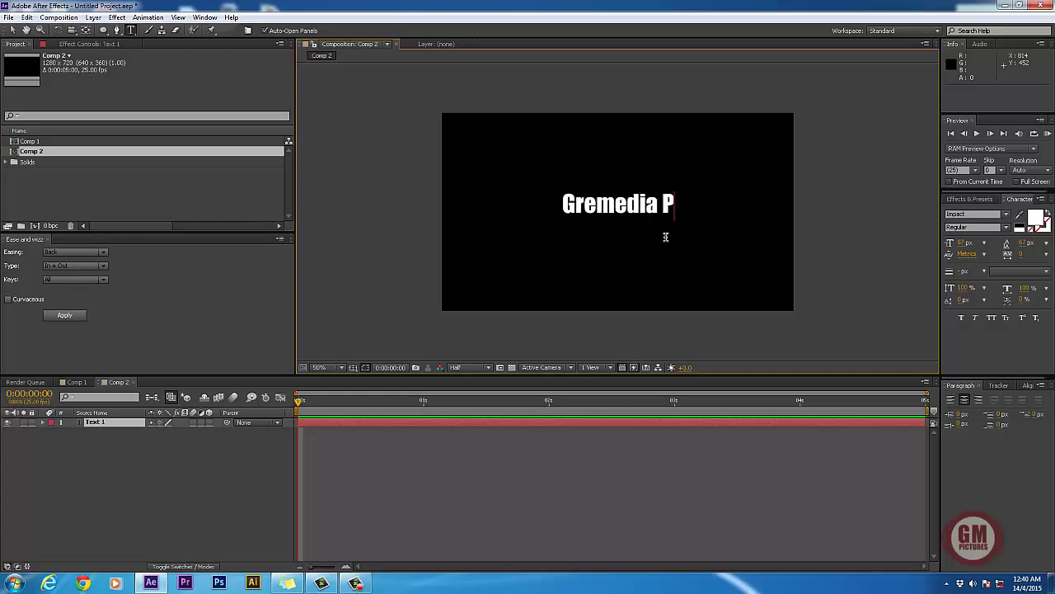
text(ictures)
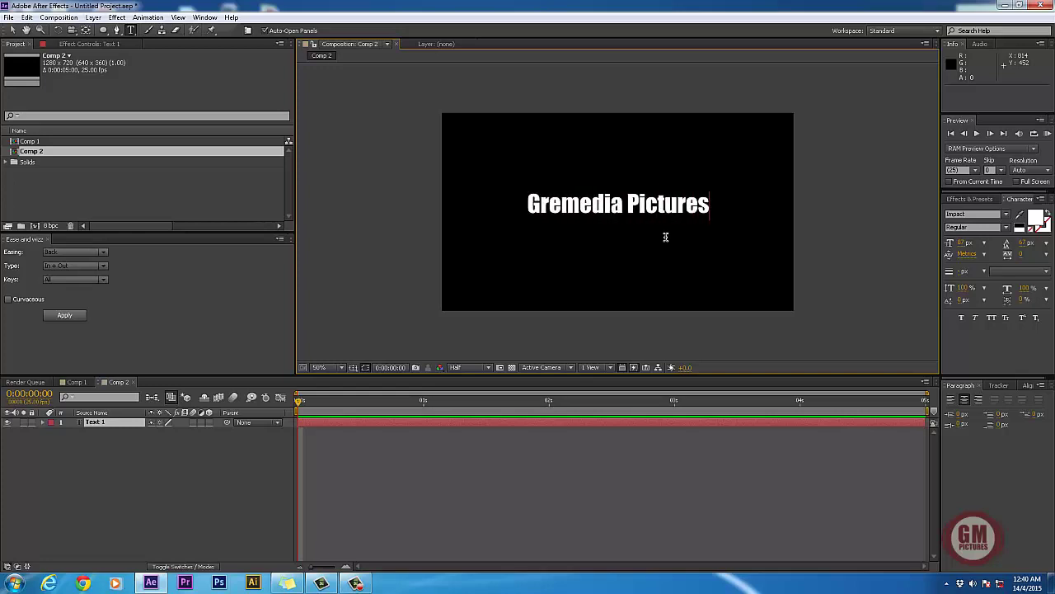
Step: Move the "Gremedia Pictures" text slightly down to the vertical centre of the frame
click(13, 30)
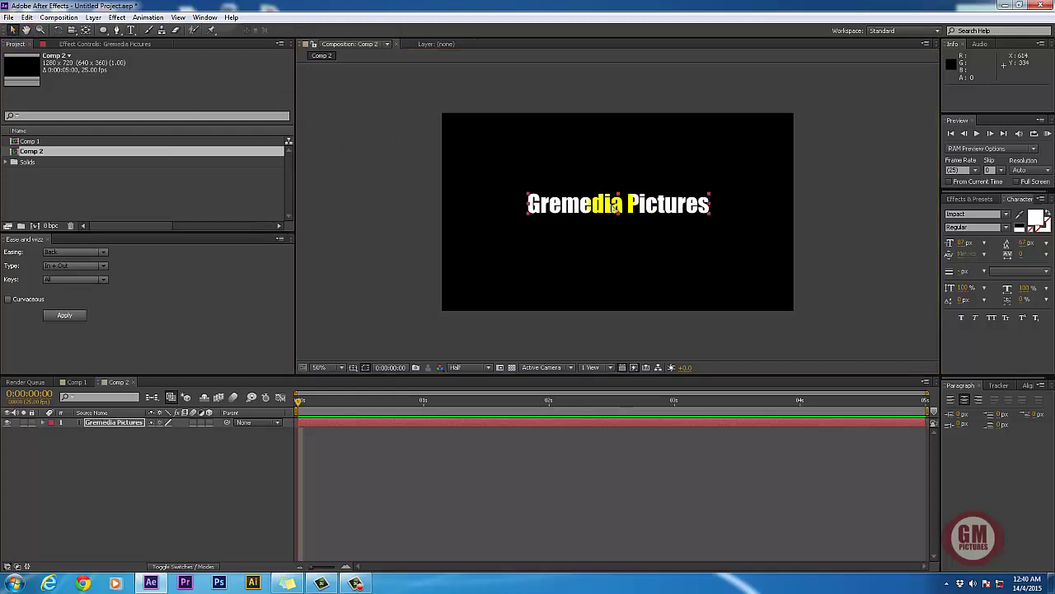
drag(630, 198, 631, 209)
click(499, 208)
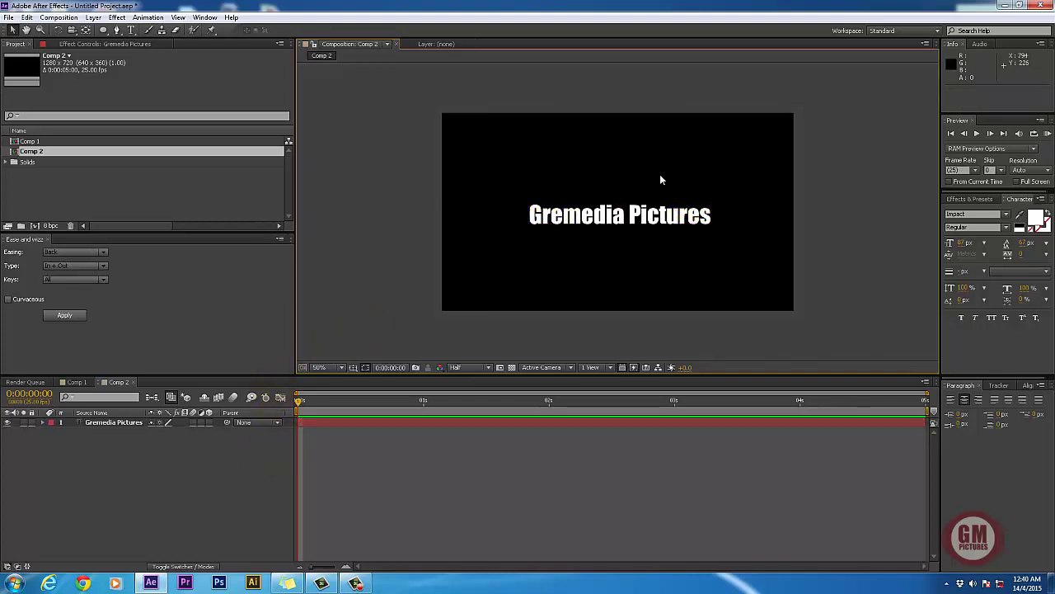
Step: View the finished layout in Comp 1 for reference and return to Comp 2
click(76, 382)
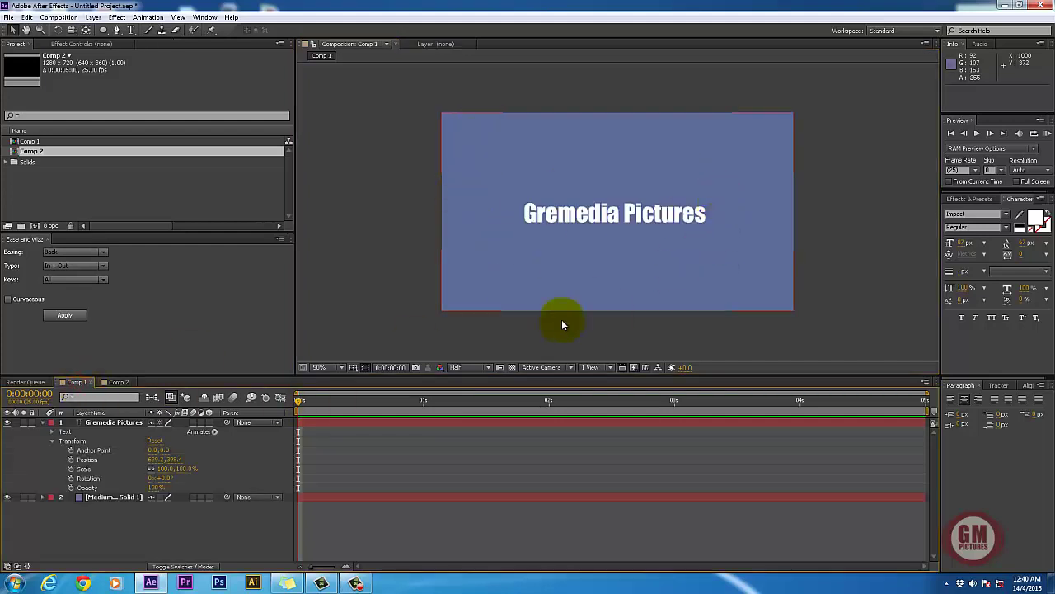
click(118, 382)
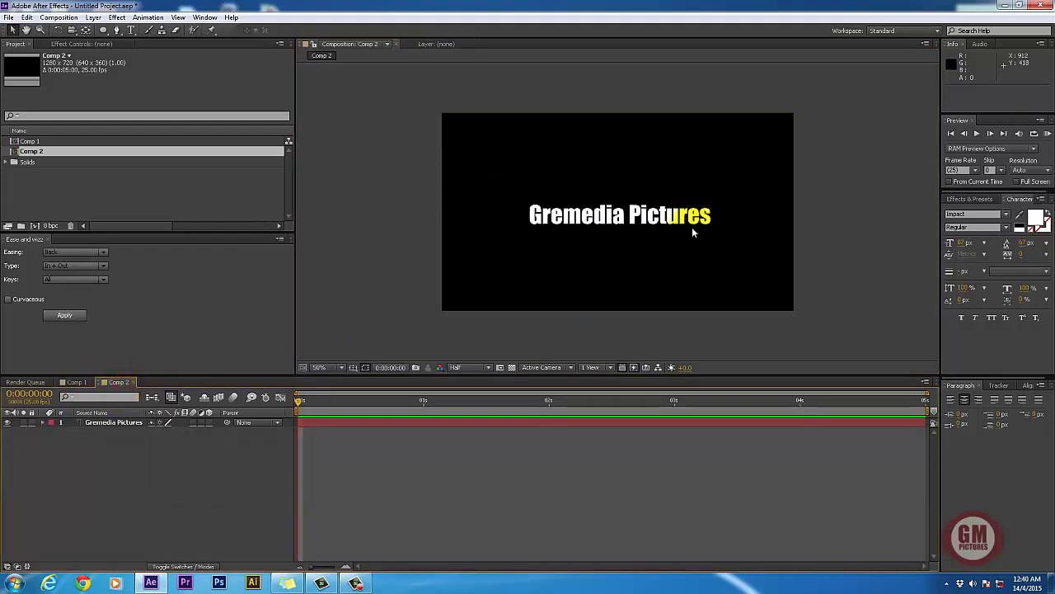
click(421, 338)
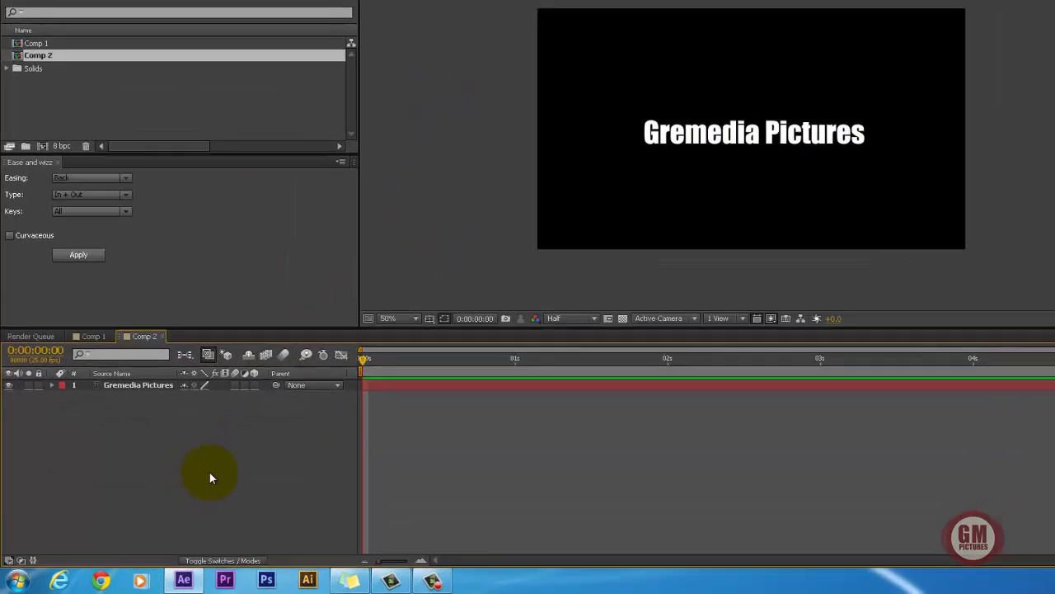
Step: Add a medium gray-blue solid layer to Comp 2 and delete it again
right_click(171, 494)
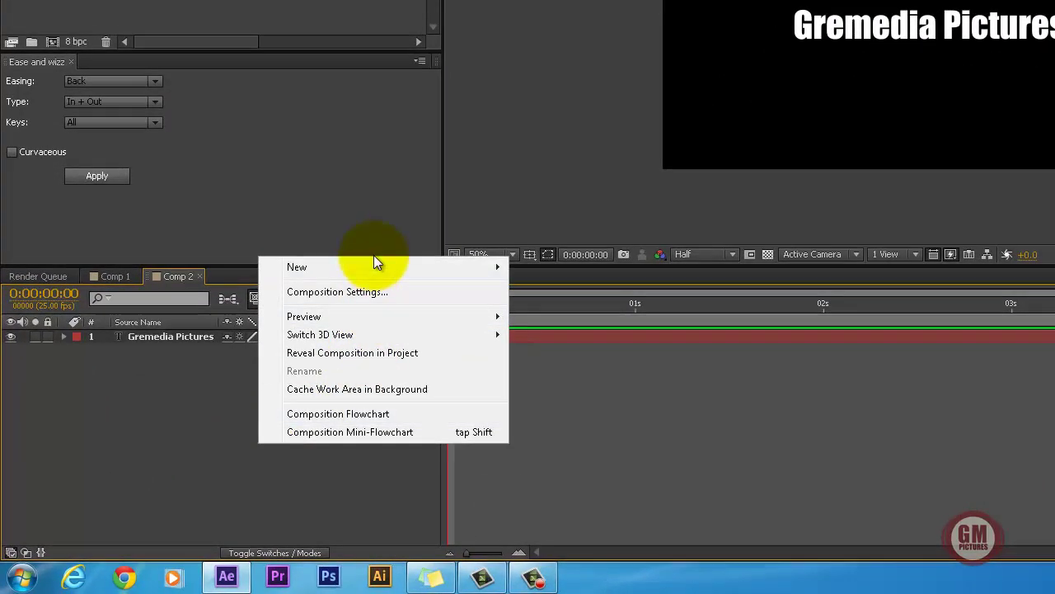
click(363, 261)
right_click(311, 459)
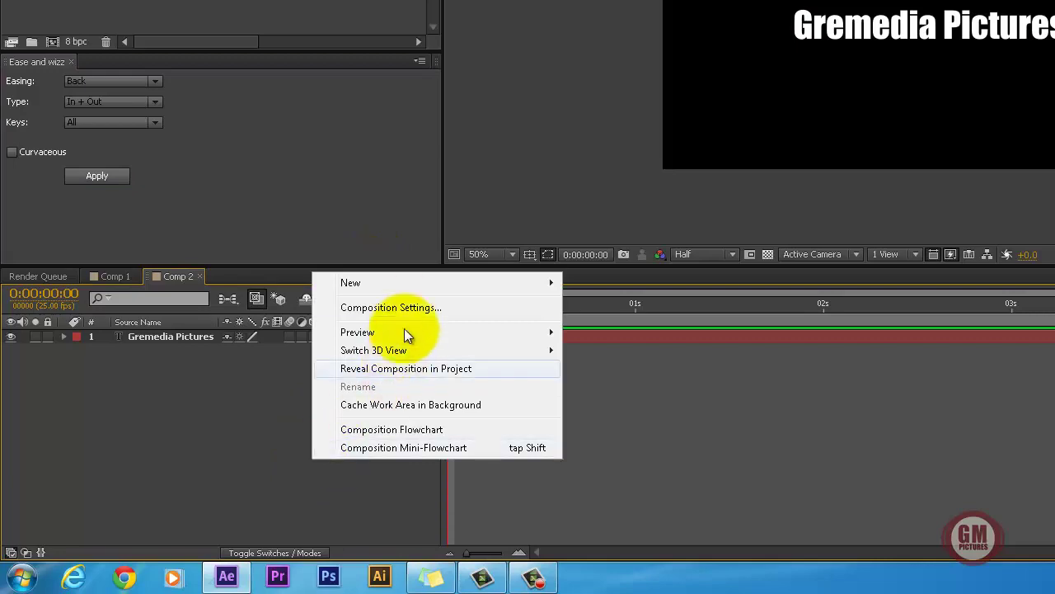
click(411, 286)
click(650, 325)
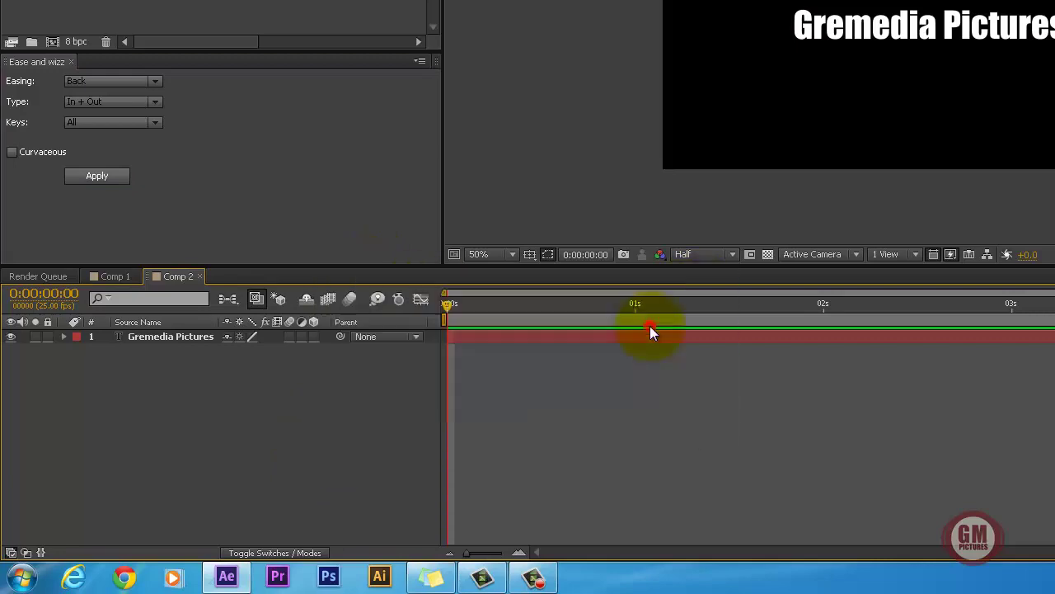
click(334, 344)
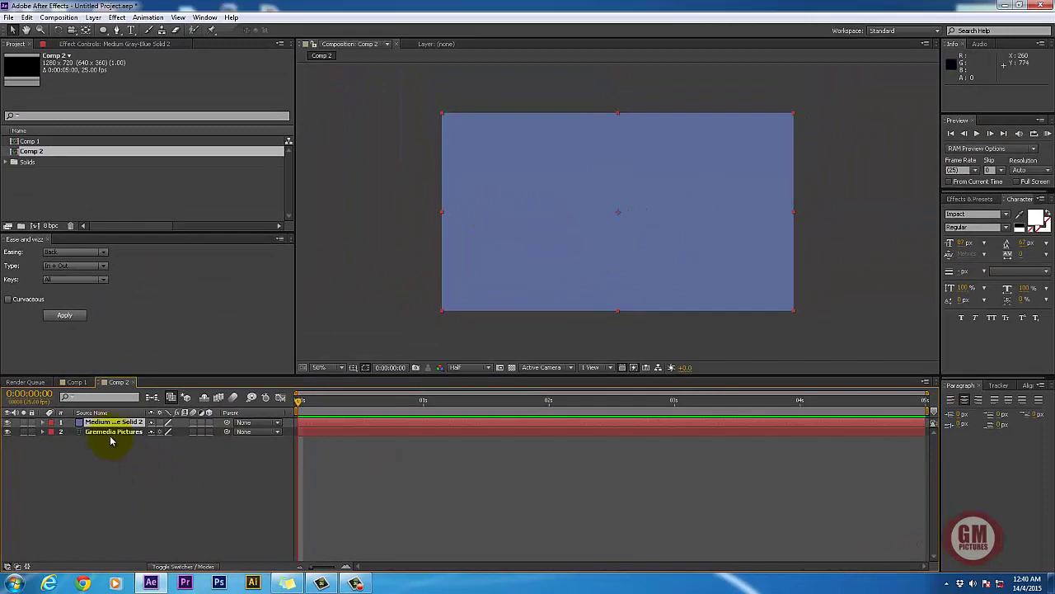
key(Delete)
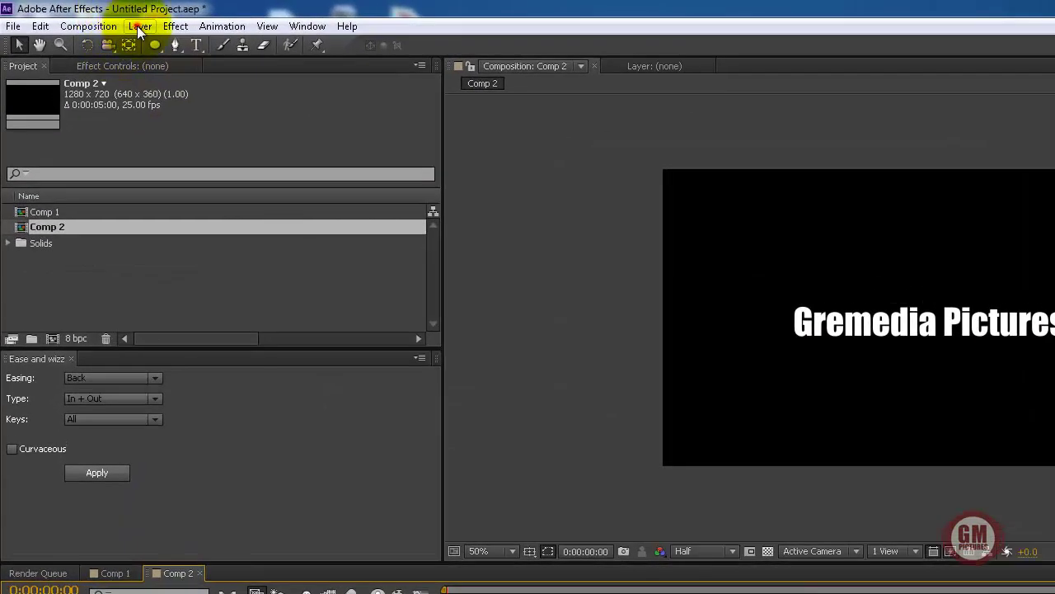
Step: Create a new medium gray-blue solid layer of 1280 × 720 px in Comp 2
click(139, 26)
click(153, 44)
click(506, 70)
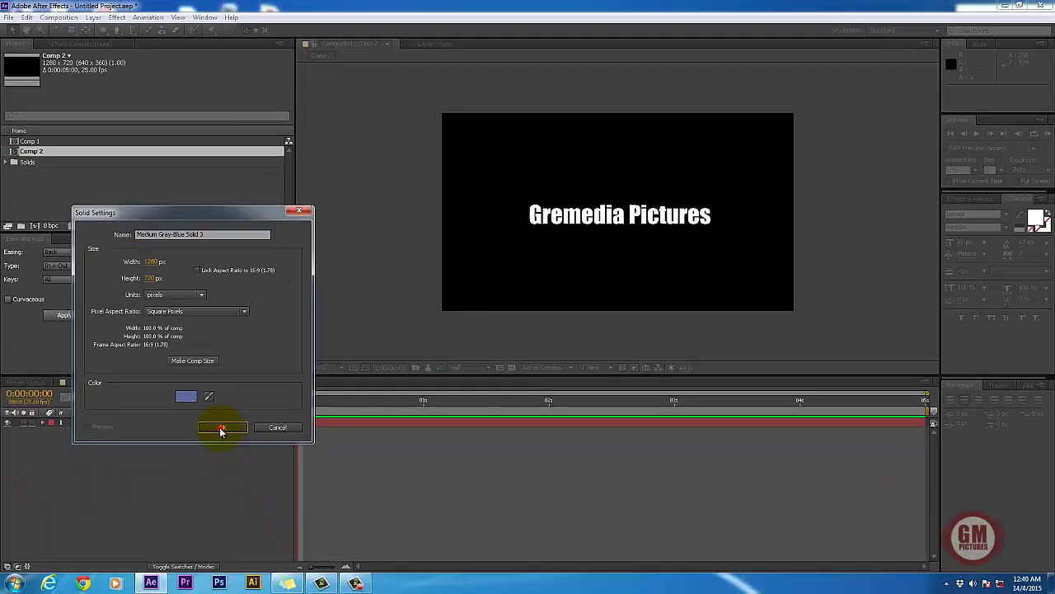
click(251, 485)
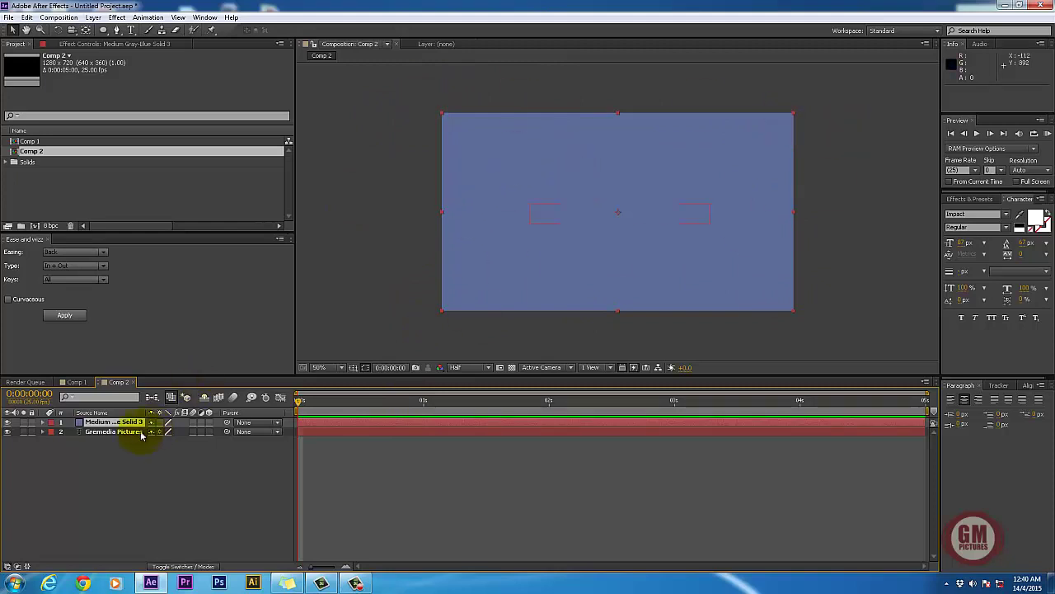
Step: Widen the source name column in the timeline so the full layer names fit
click(103, 452)
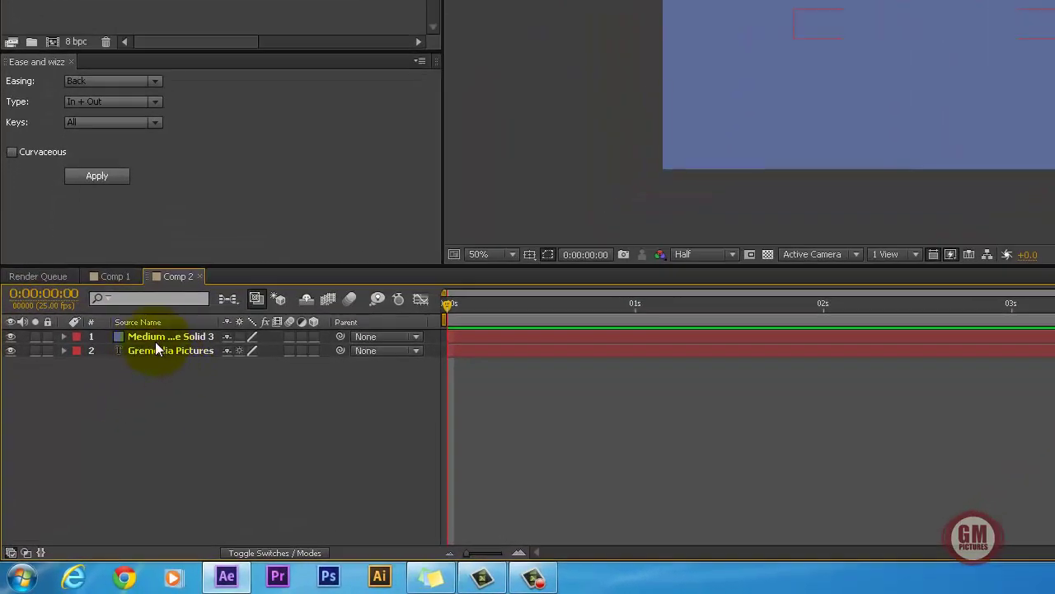
click(150, 338)
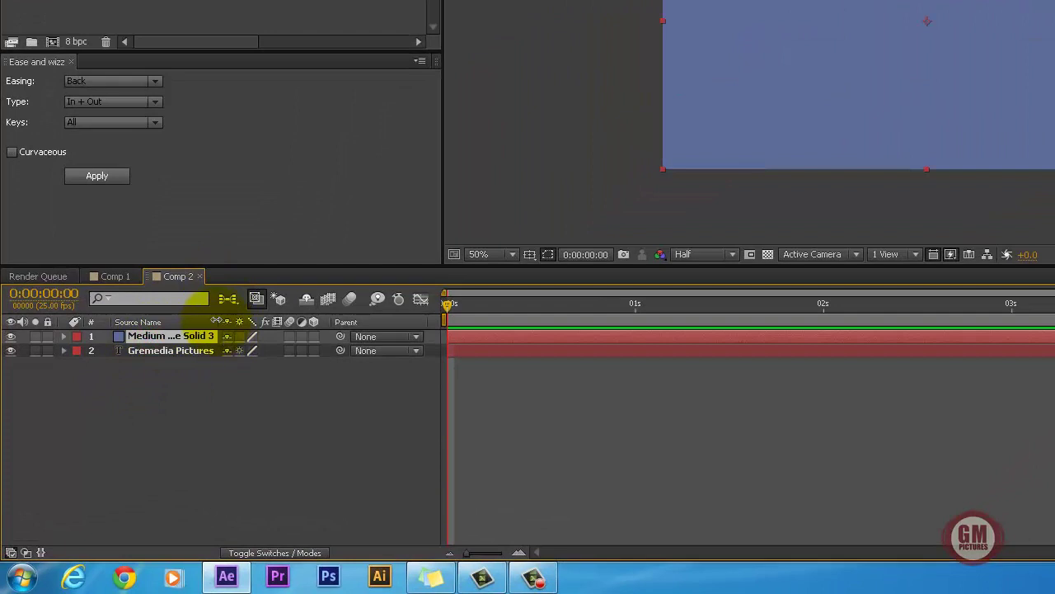
drag(221, 322, 342, 325)
click(167, 372)
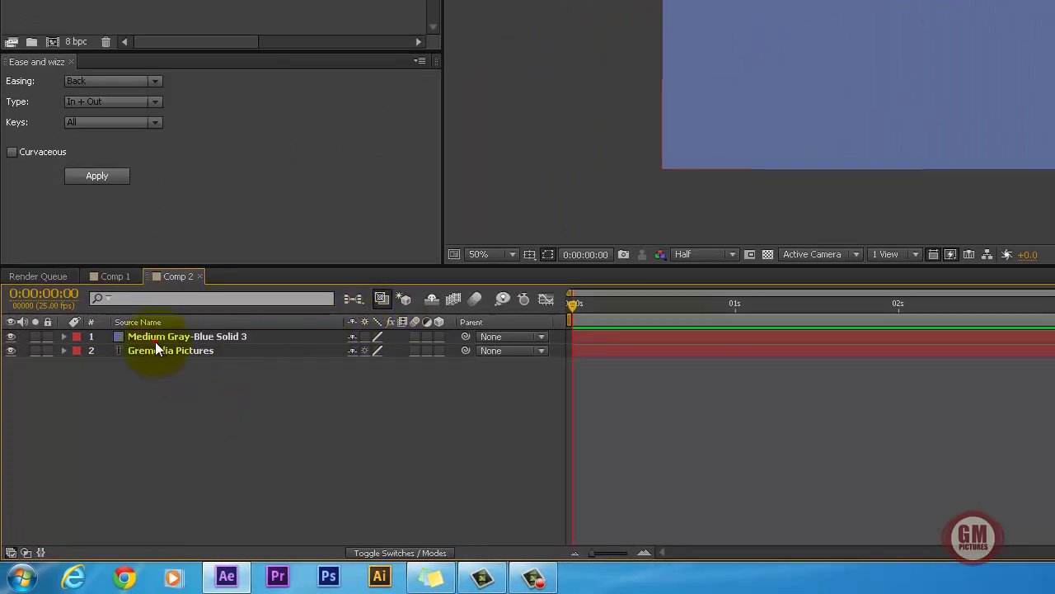
Step: Reorder the layers so the gray-blue solid sits below the "Gremedia Pictures" text layer as its background
click(155, 342)
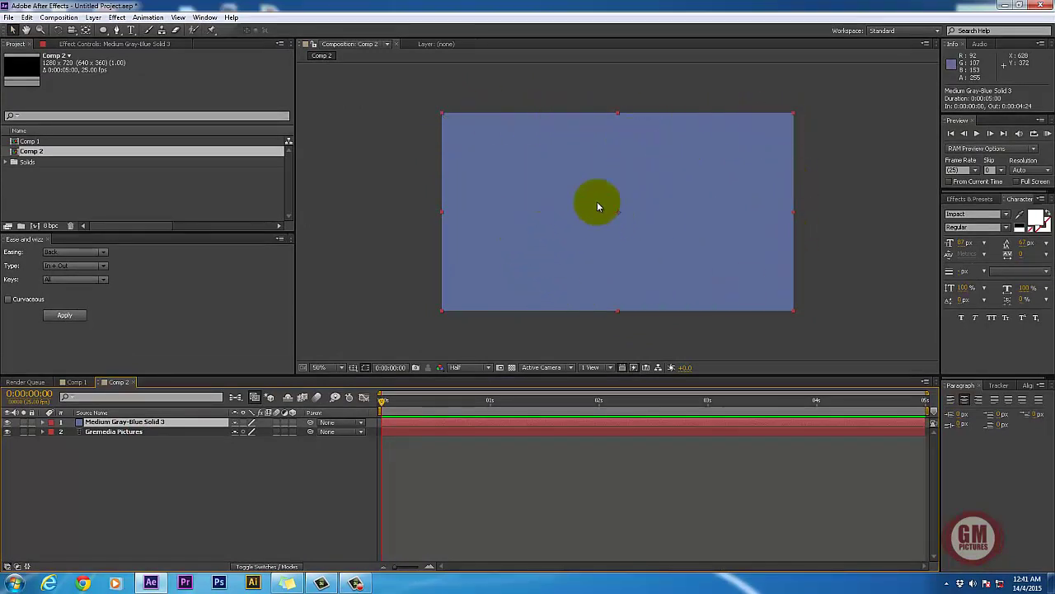
drag(99, 422, 104, 445)
click(136, 451)
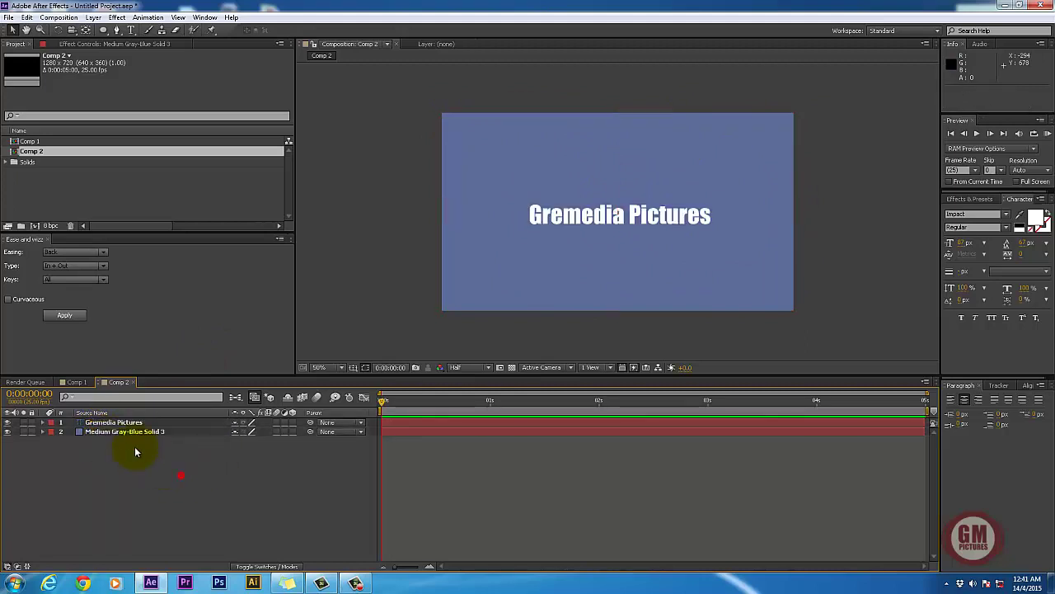
Step: Fine-tune the position of the "Gremedia Pictures" text at the centre of the blue background
click(625, 219)
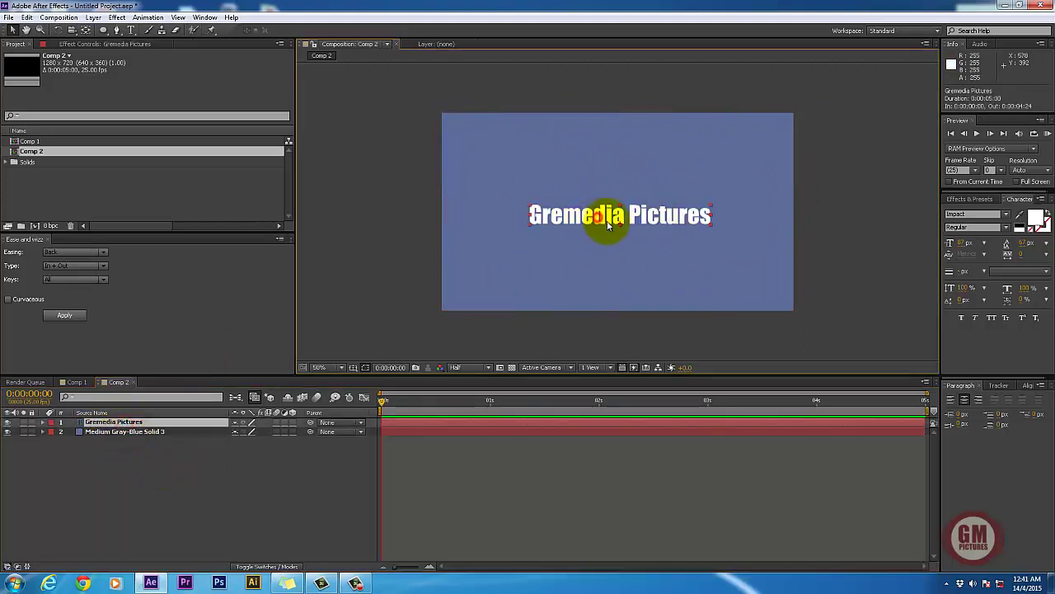
mouse_move(604, 218)
mouse_down()
mouse_move(611, 223)
mouse_move(607, 215)
mouse_up()
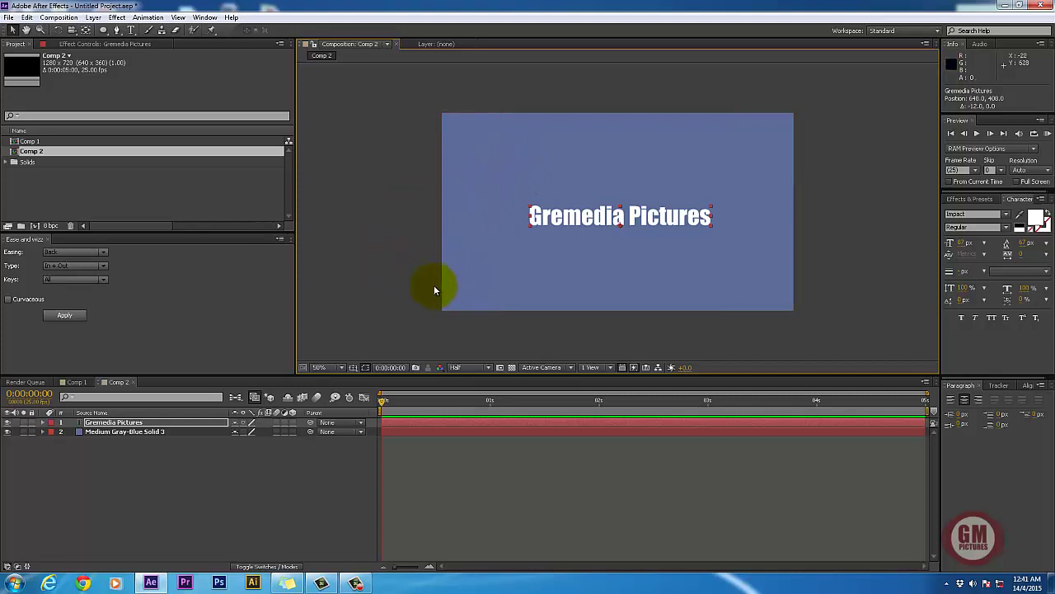
click(180, 484)
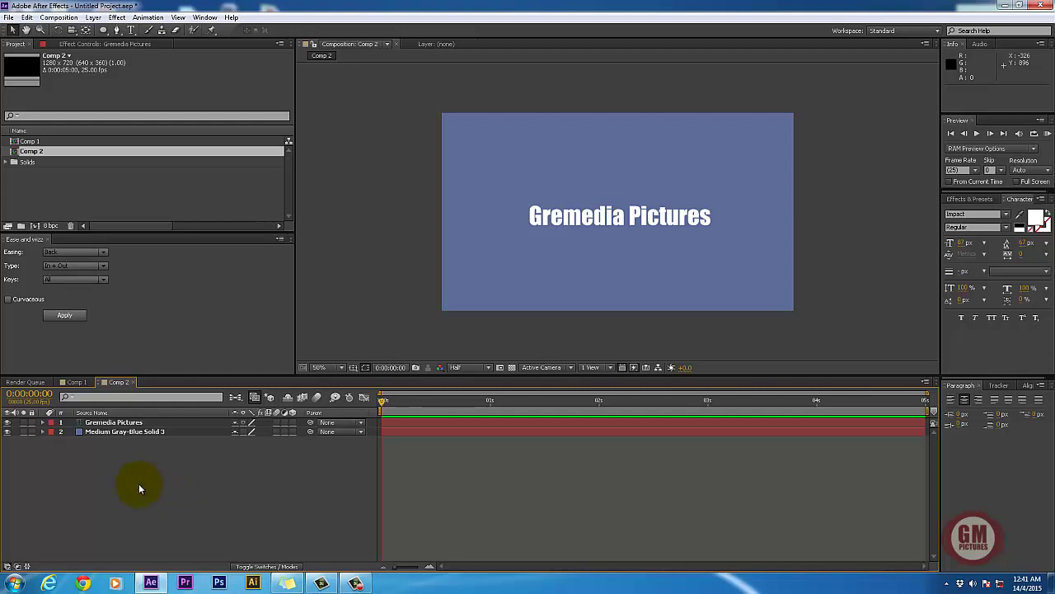
click(574, 216)
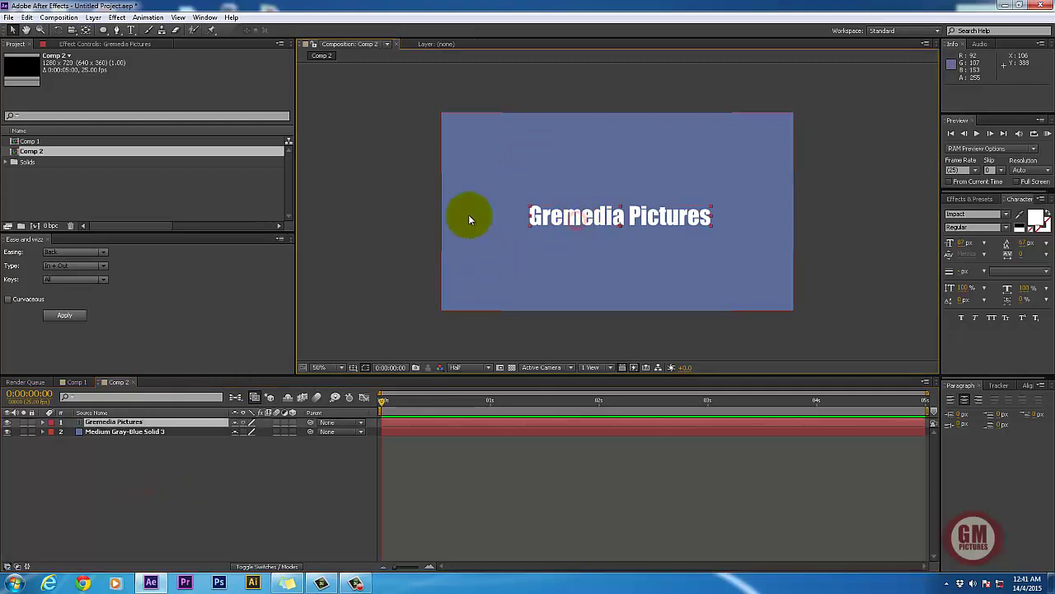
click(506, 228)
click(618, 215)
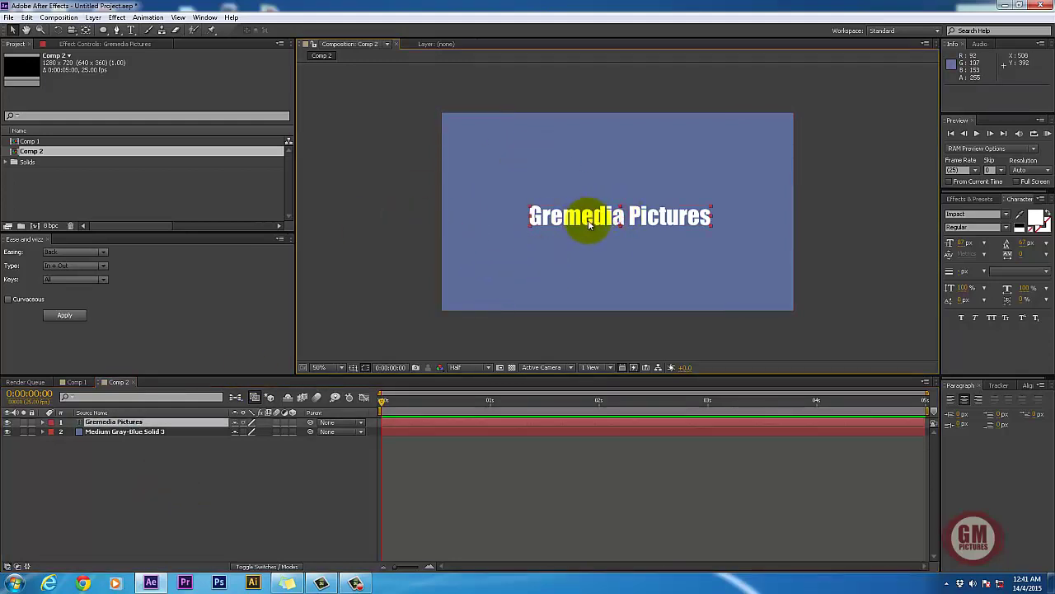
drag(588, 225, 589, 222)
click(224, 472)
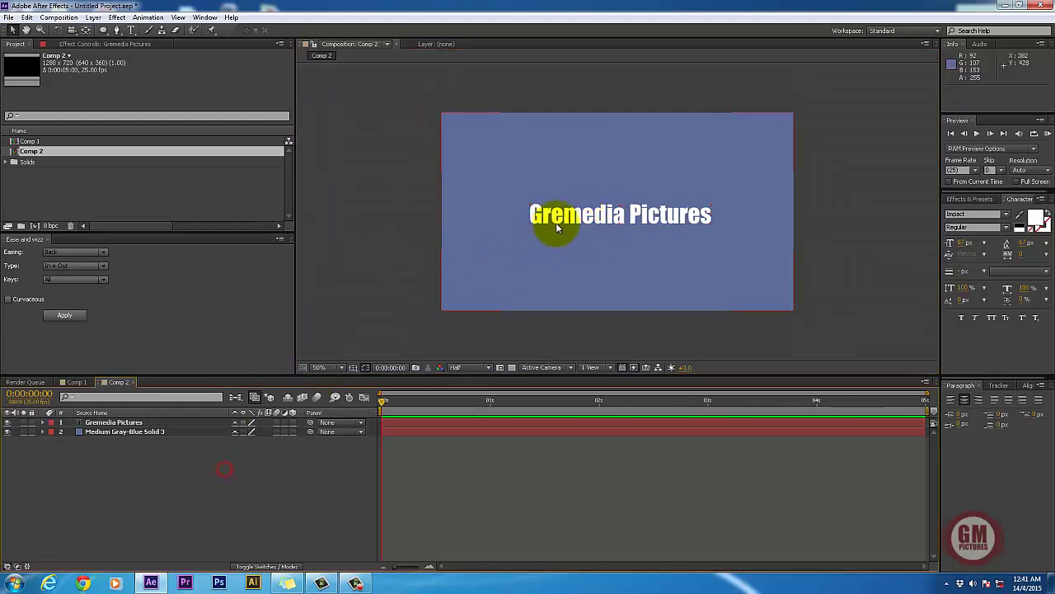
Step: Reveal the "Gremedia Pictures" layer's transform properties and move the current time to 0:00:01:00
click(94, 422)
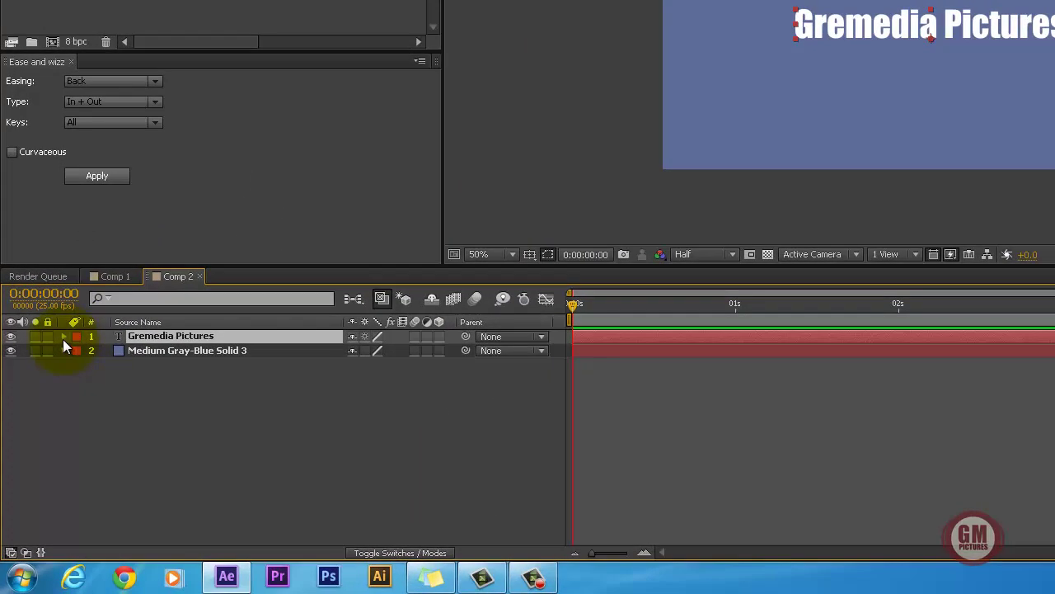
click(64, 338)
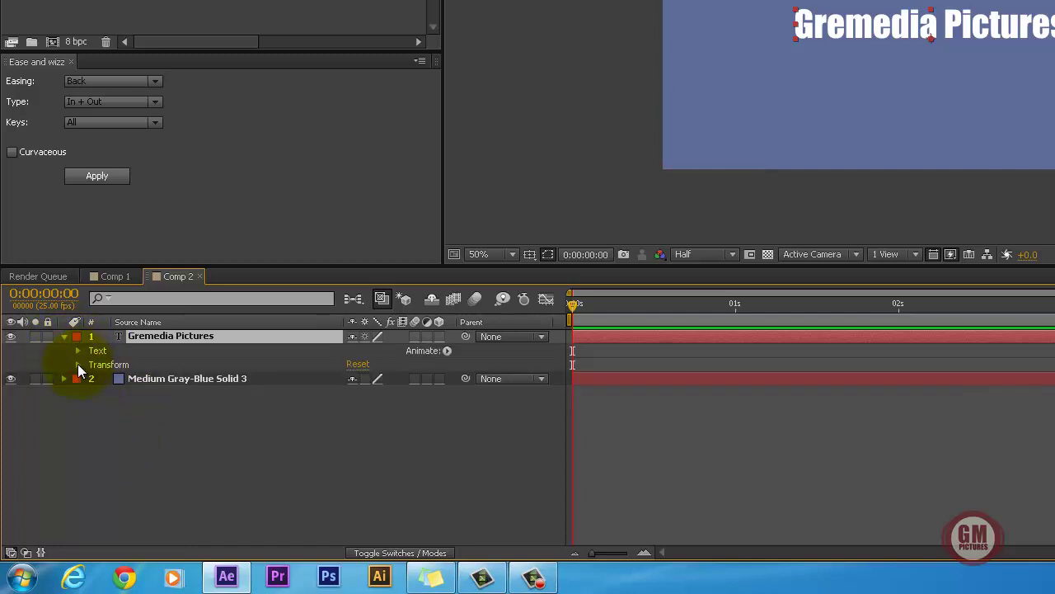
click(77, 364)
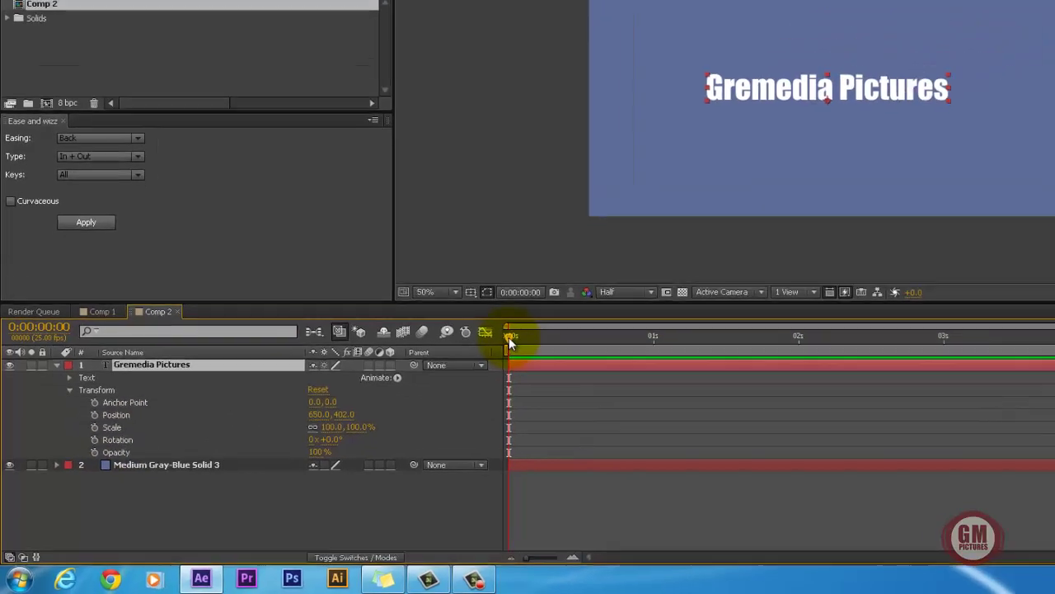
drag(572, 303, 740, 317)
drag(532, 394, 531, 393)
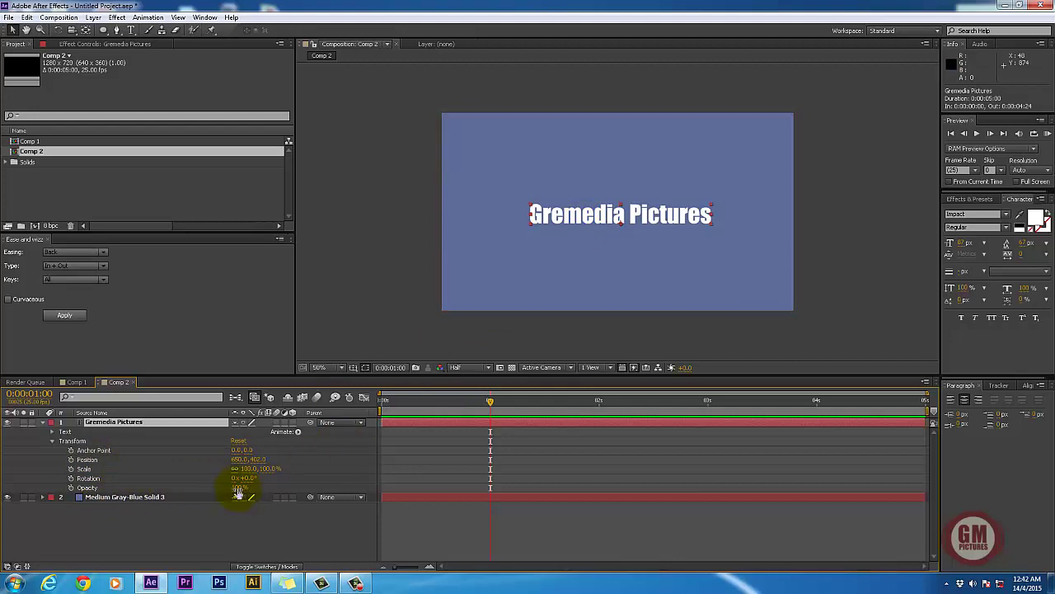
Step: Try the text layer's opacity at 0% and bring it back to 100%
drag(236, 487, 178, 486)
click(648, 225)
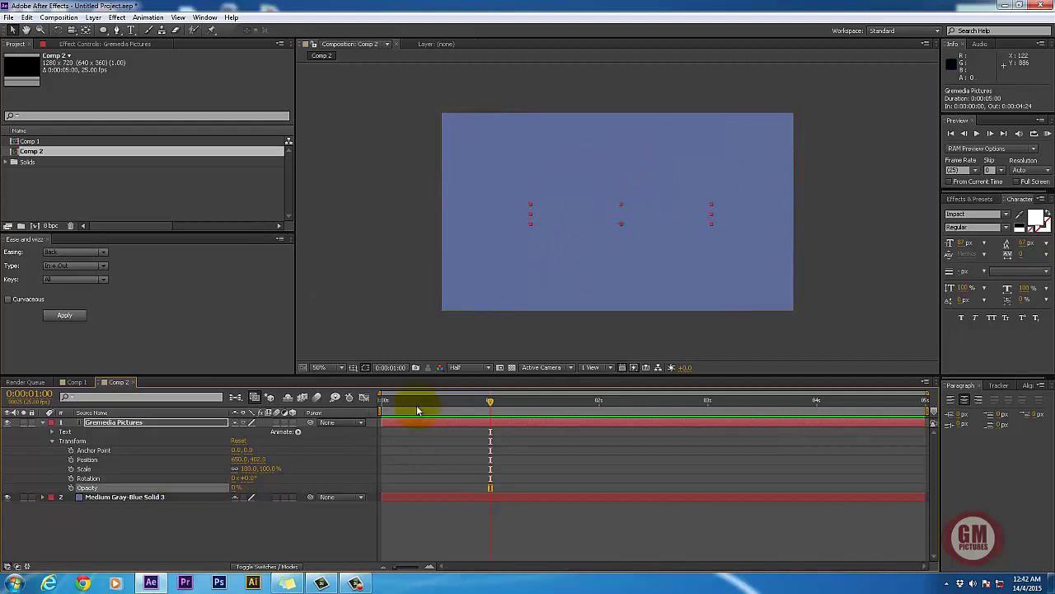
drag(233, 487, 305, 492)
click(219, 521)
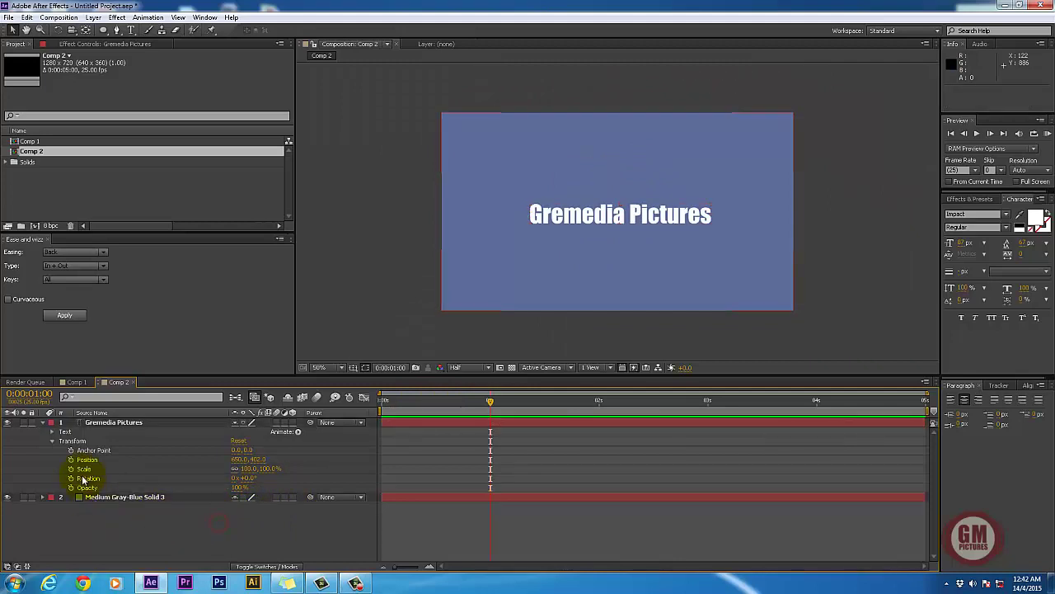
Step: Try changing the text layer's rotation and scale, undoing each change
mouse_move(239, 479)
mouse_down()
mouse_move(297, 480)
mouse_move(219, 480)
mouse_up()
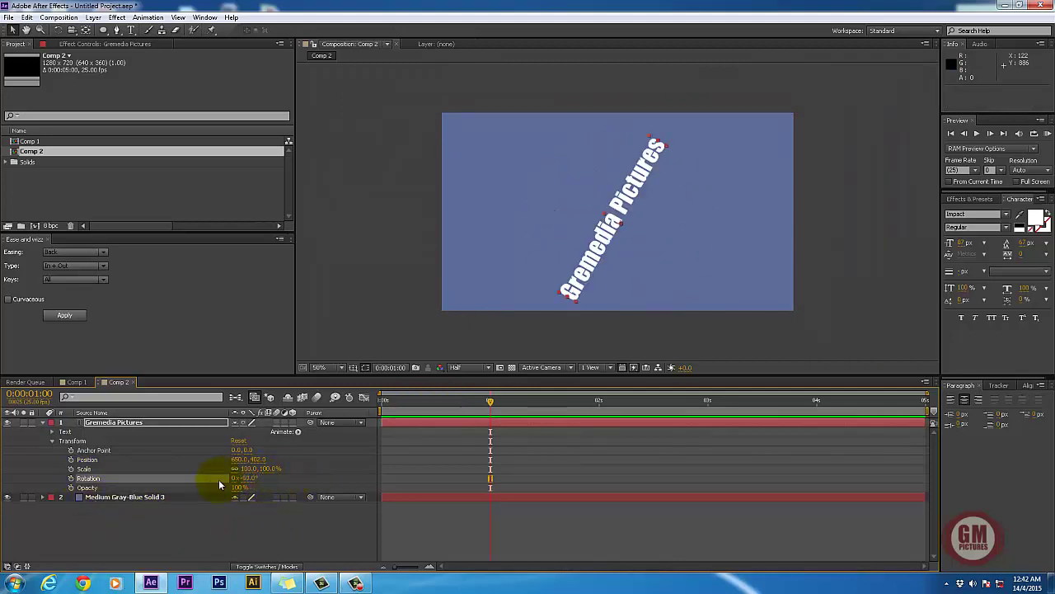
key(ctrl+z)
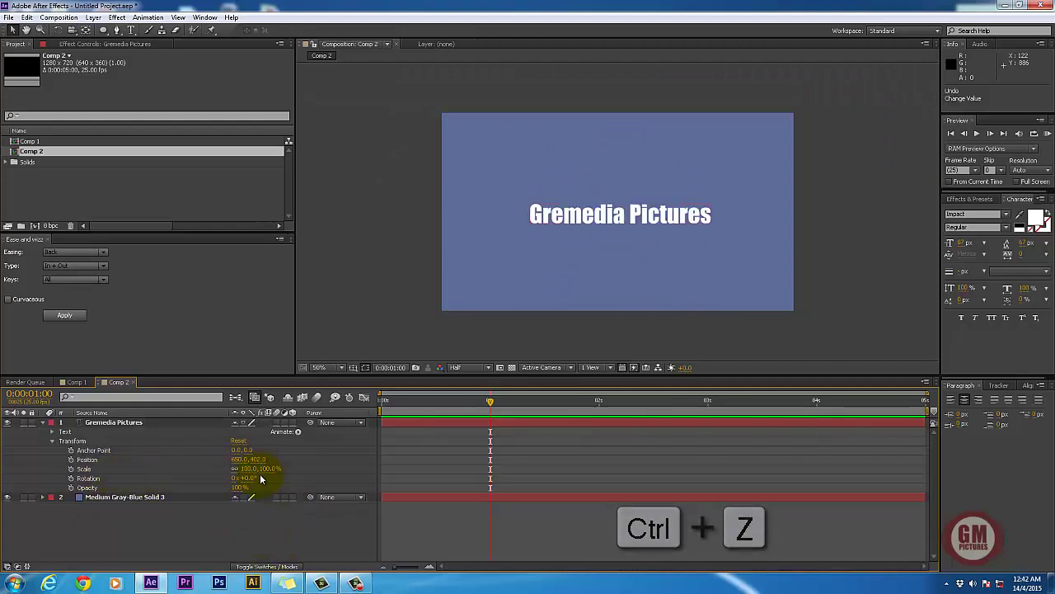
mouse_move(252, 470)
mouse_down()
mouse_move(277, 466)
mouse_move(223, 468)
mouse_move(252, 462)
mouse_move(266, 467)
mouse_move(261, 475)
mouse_up()
key(ctrl+z)
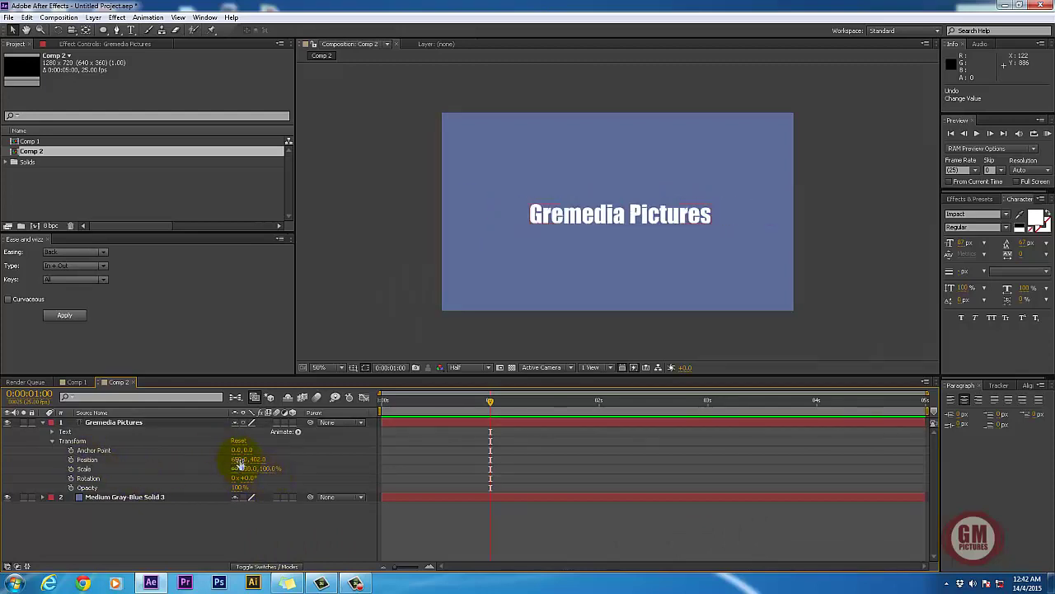
Step: Try shifting the text layer's horizontal and vertical position, undo the shifts and view the available undo and redo commands
drag(237, 459, 175, 454)
drag(262, 460, 235, 454)
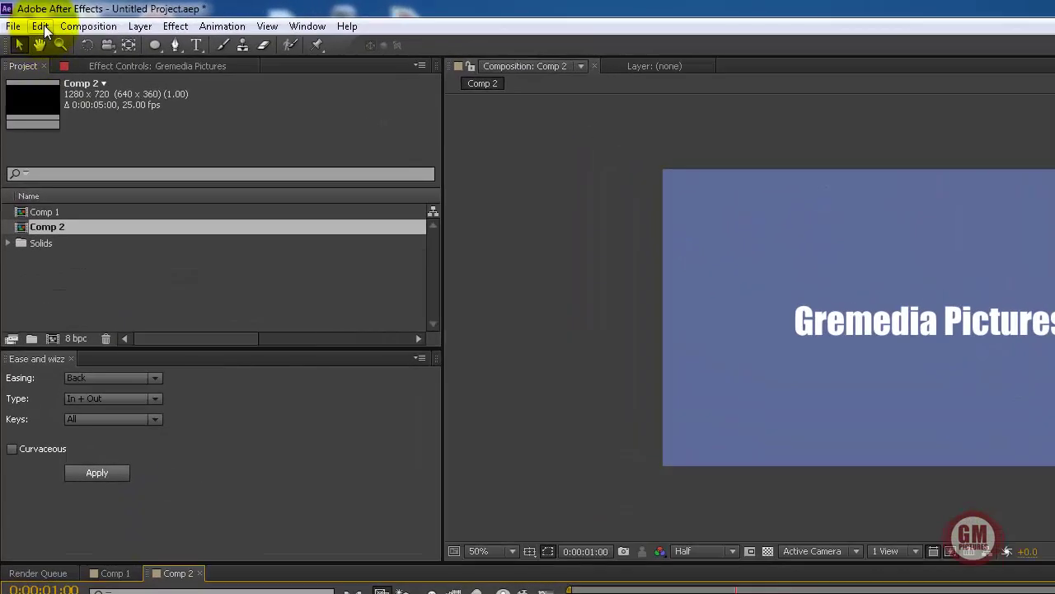
click(28, 17)
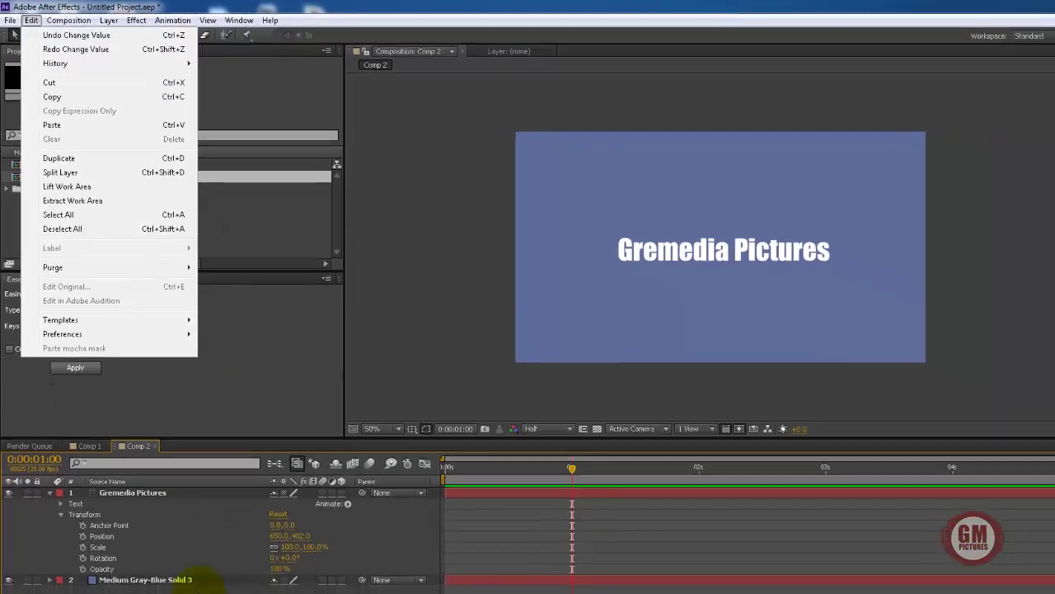
click(156, 534)
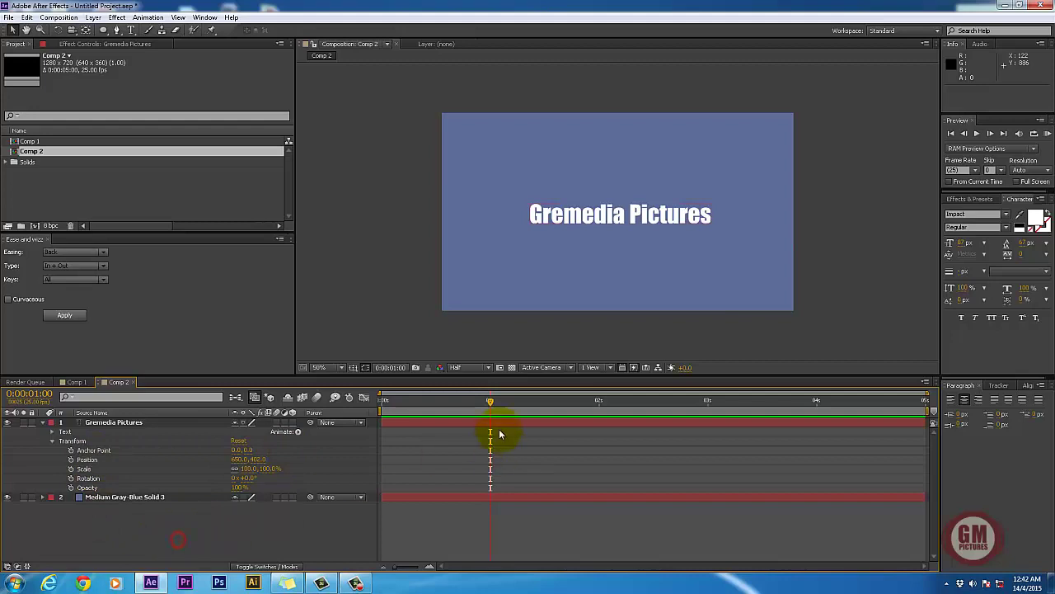
Step: Add an Opacity keyframe of 100% to the text layer at 0:00:02:00
drag(489, 402, 599, 402)
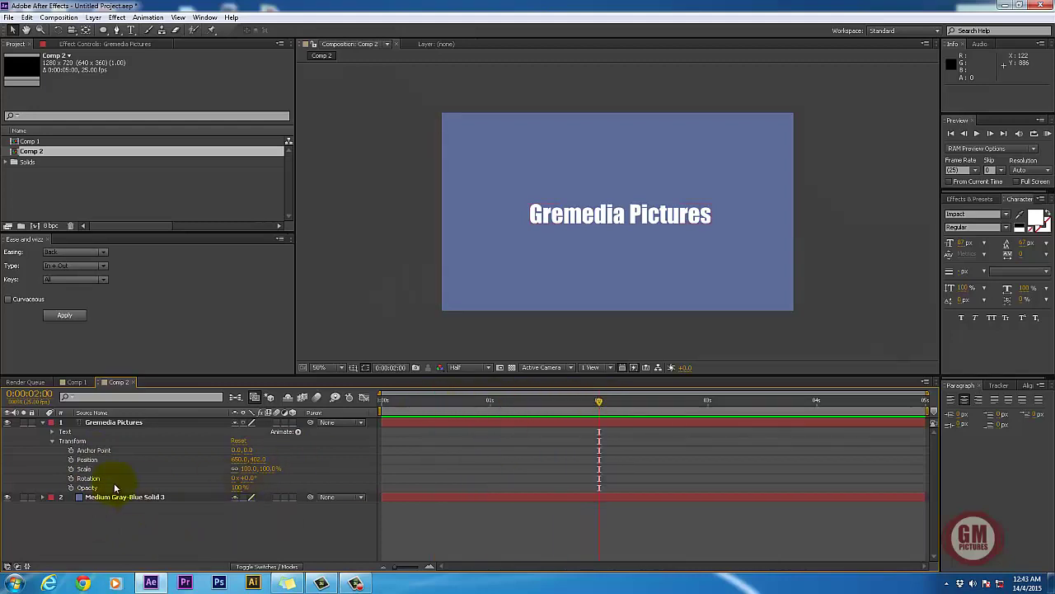
click(523, 252)
key(Page_Up)
key(Page_Up)
key(Page_Up)
key(Page_Up)
key(Page_Up)
key(Page_Up)
key(Page_Up)
key(Page_Up)
key(Page_Up)
drag(541, 410, 592, 411)
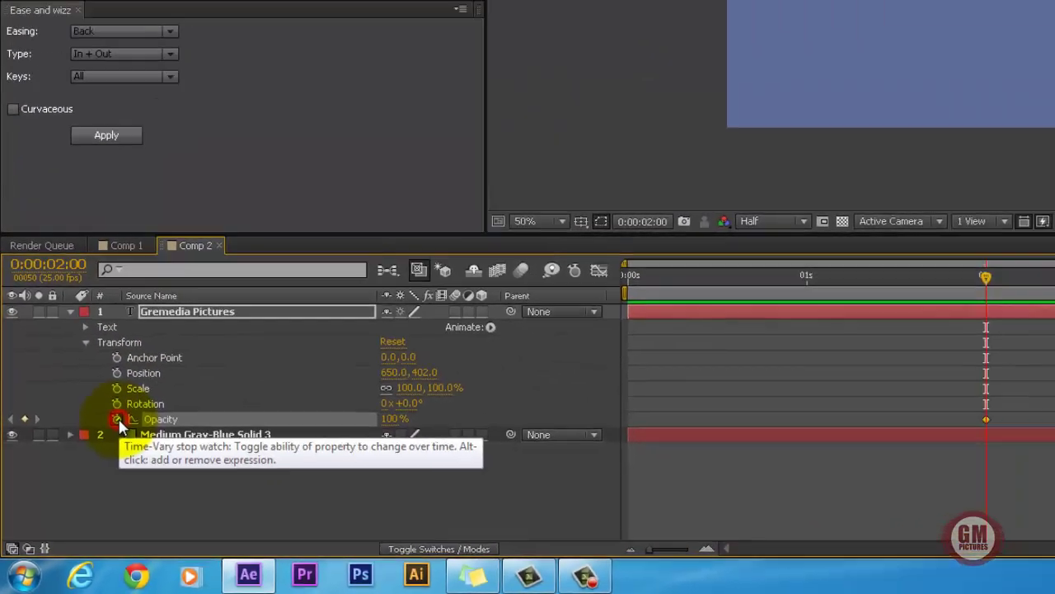
click(199, 301)
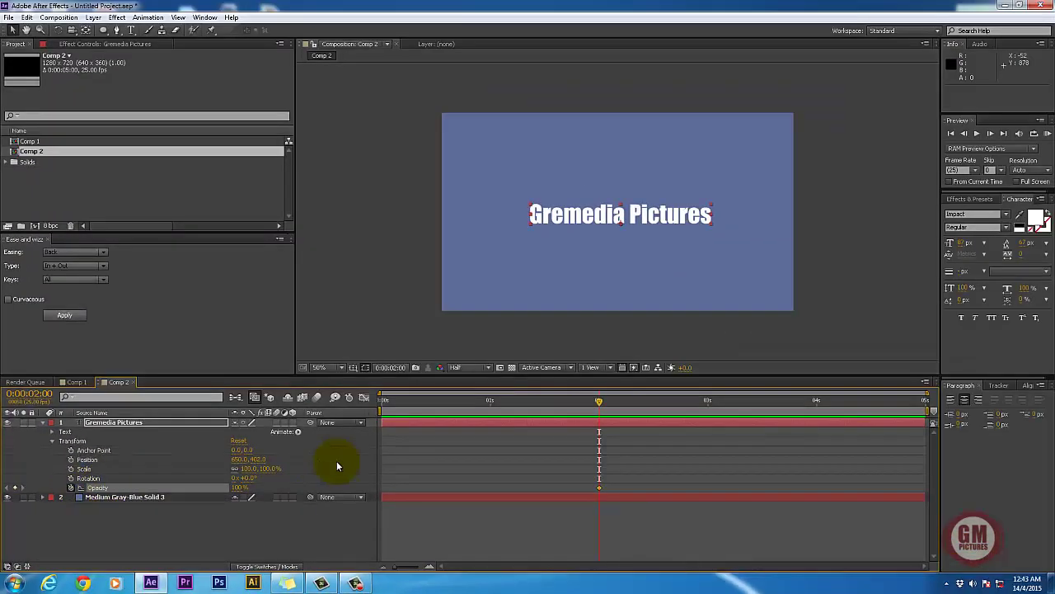
Step: Inspect the Opacity keyframe and scrub the current time indicator around it, ending back at 0:00:02:00
mouse_move(600, 487)
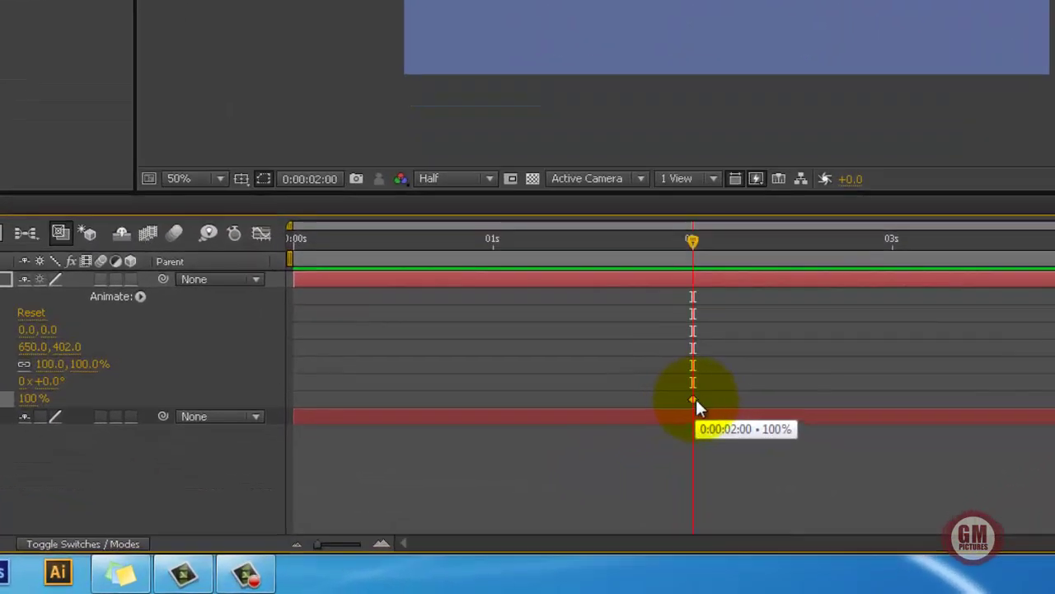
click(693, 400)
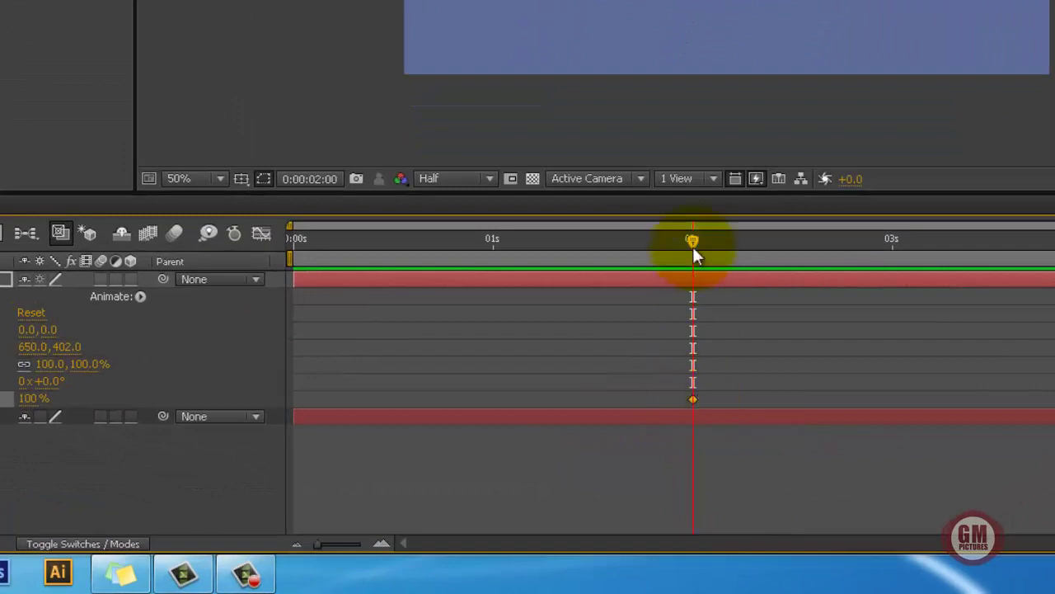
drag(691, 242, 732, 240)
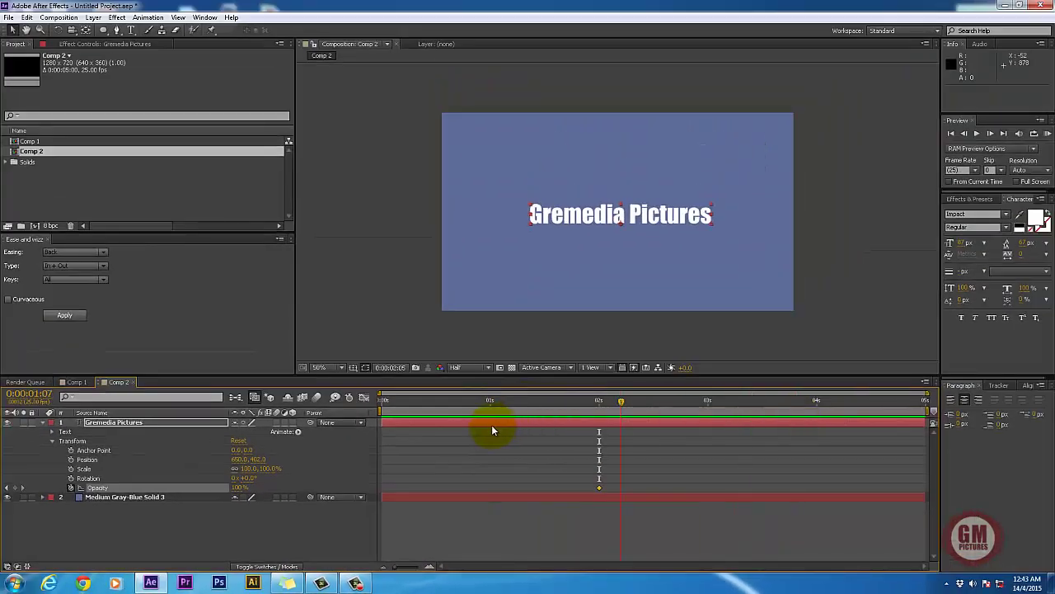
key(Page_Up)
key(Page_Up)
key(Page_Up)
key(Page_Up)
key(Page_Up)
key(Page_Up)
key(Page_Up)
key(Page_Up)
key(Page_Up)
key(Page_Up)
key(Page_Up)
key(Page_Up)
key(Page_Up)
key(Page_Up)
key(Page_Up)
key(Page_Up)
key(Page_Up)
key(Page_Up)
key(Page_Up)
key(Page_Up)
click(596, 411)
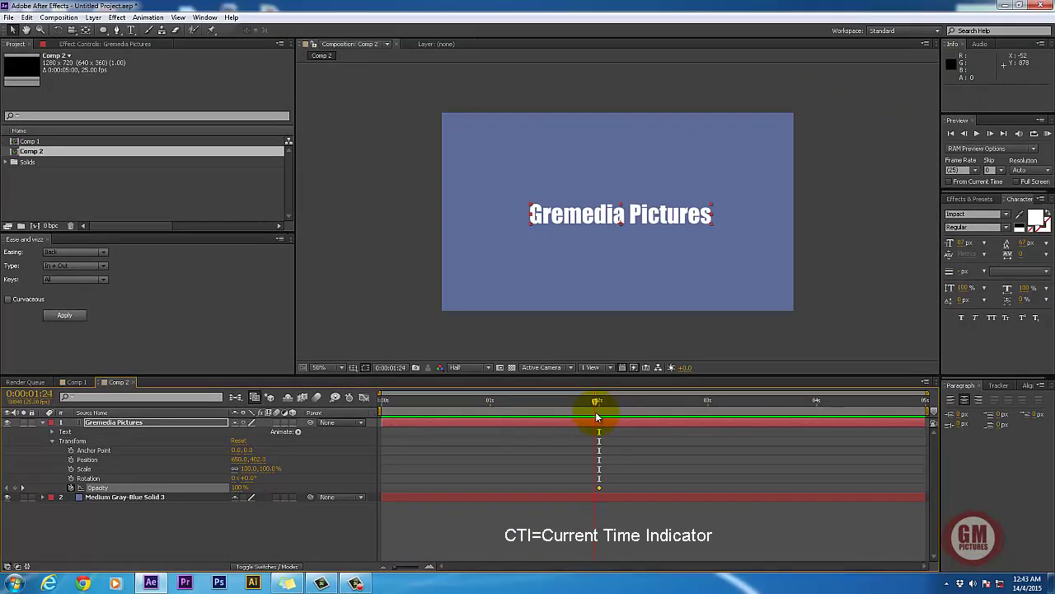
drag(593, 415, 598, 413)
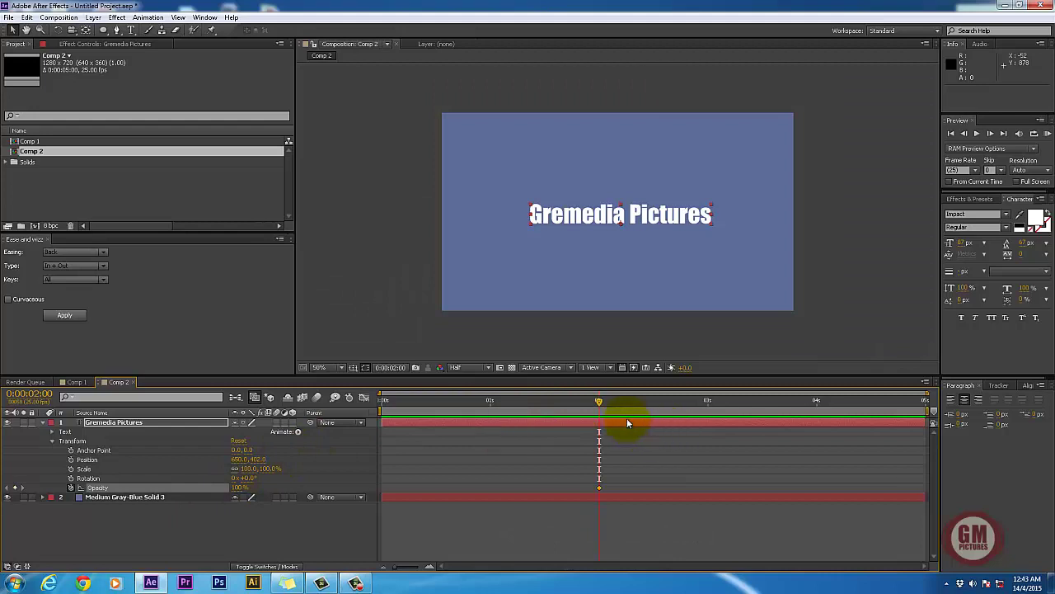
Step: Add a second Opacity keyframe of 100% to the text layer at 0:00:01:00
drag(600, 403, 510, 400)
key(ctrl+x)
key(ctrl+v)
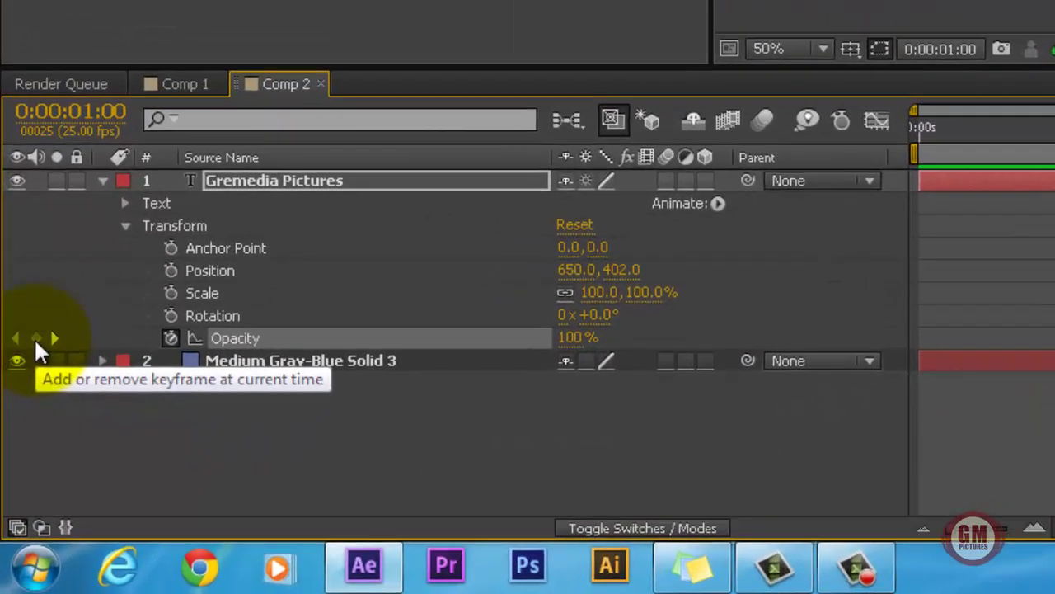
click(35, 338)
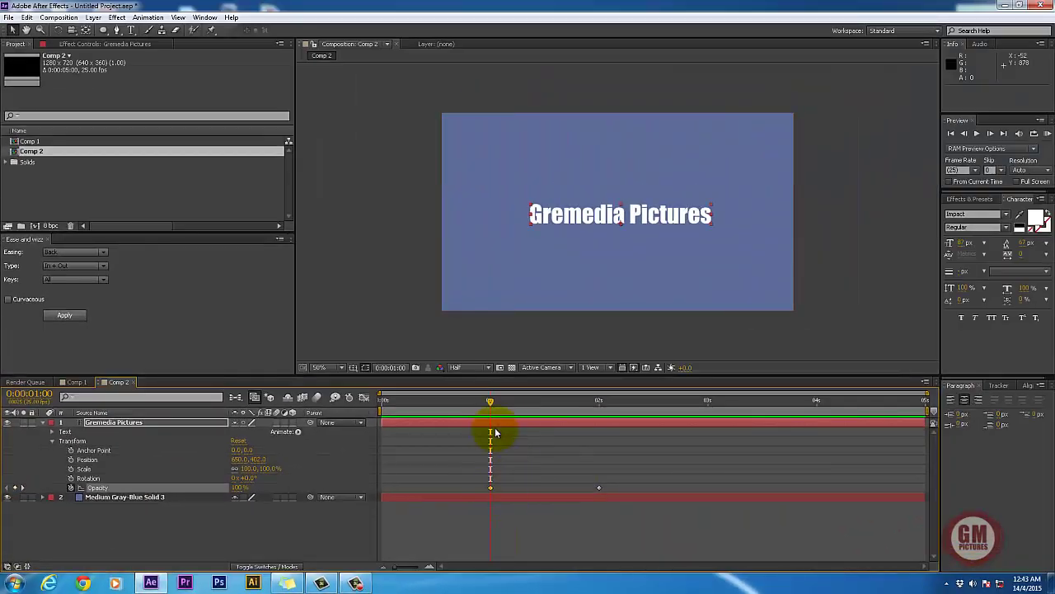
drag(237, 490, 241, 486)
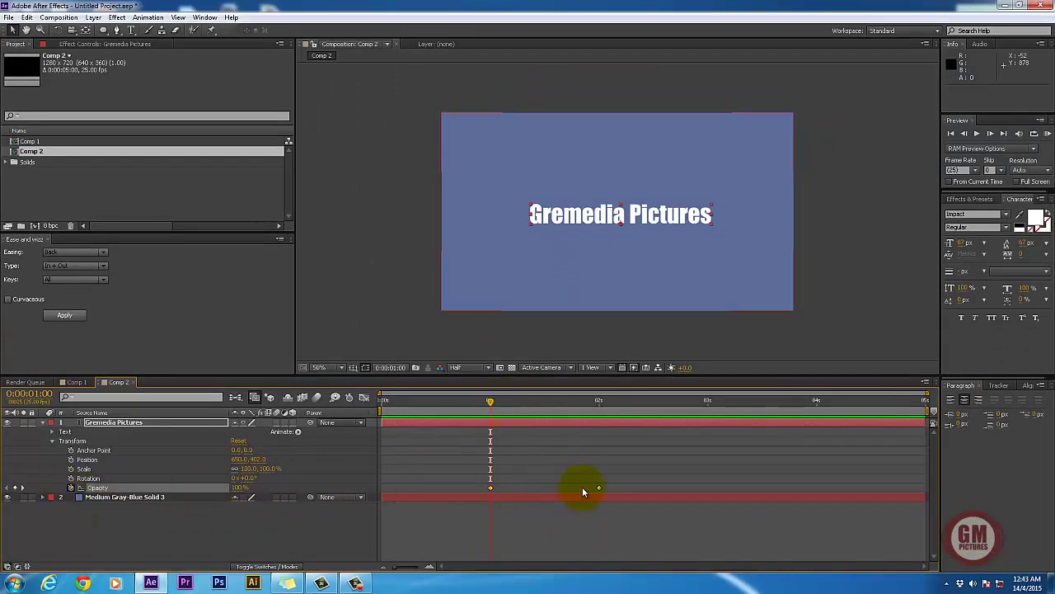
Step: Dismiss the Windows color scheme message and set the Opacity keyframe at 0:00:02:00 to 0%
click(23, 489)
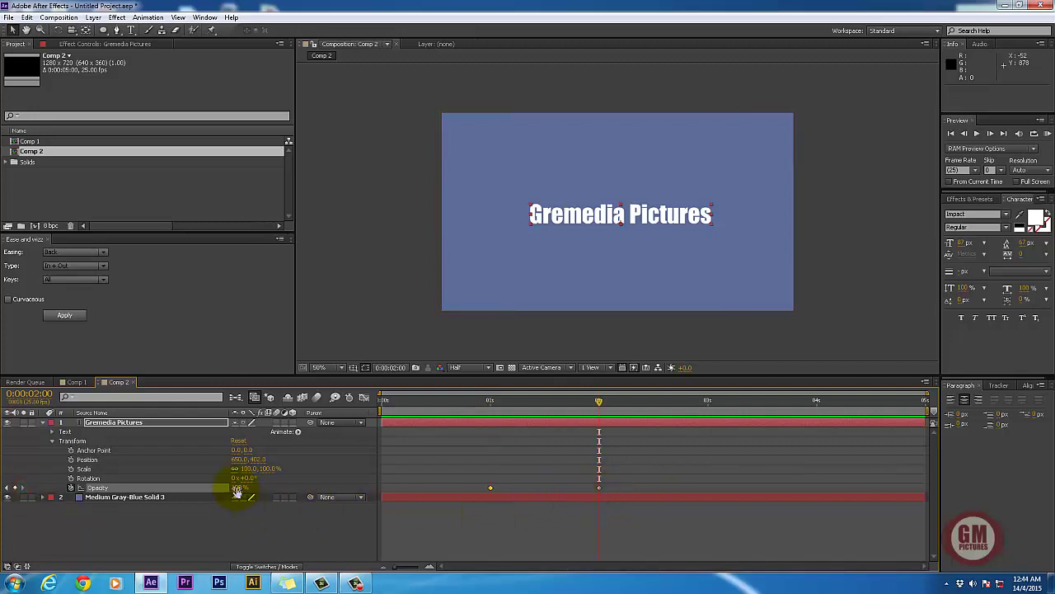
drag(598, 399, 566, 402)
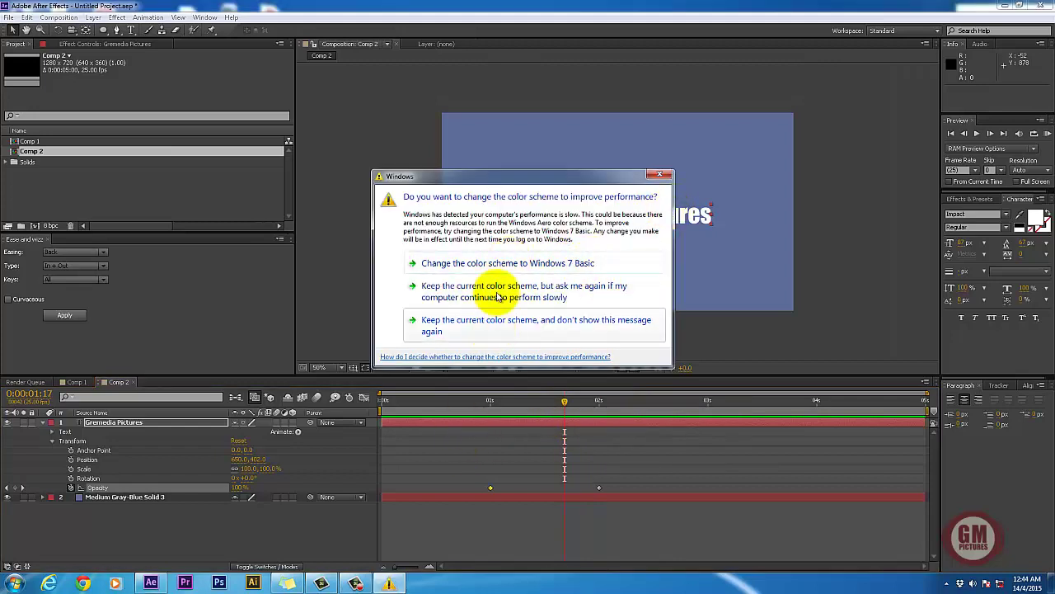
click(663, 173)
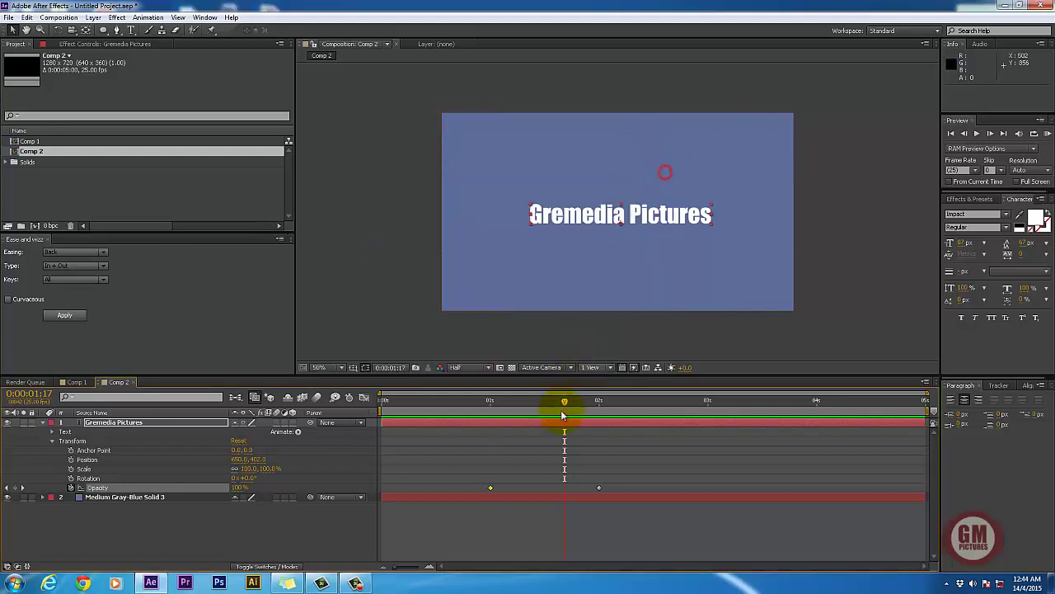
drag(565, 401, 595, 406)
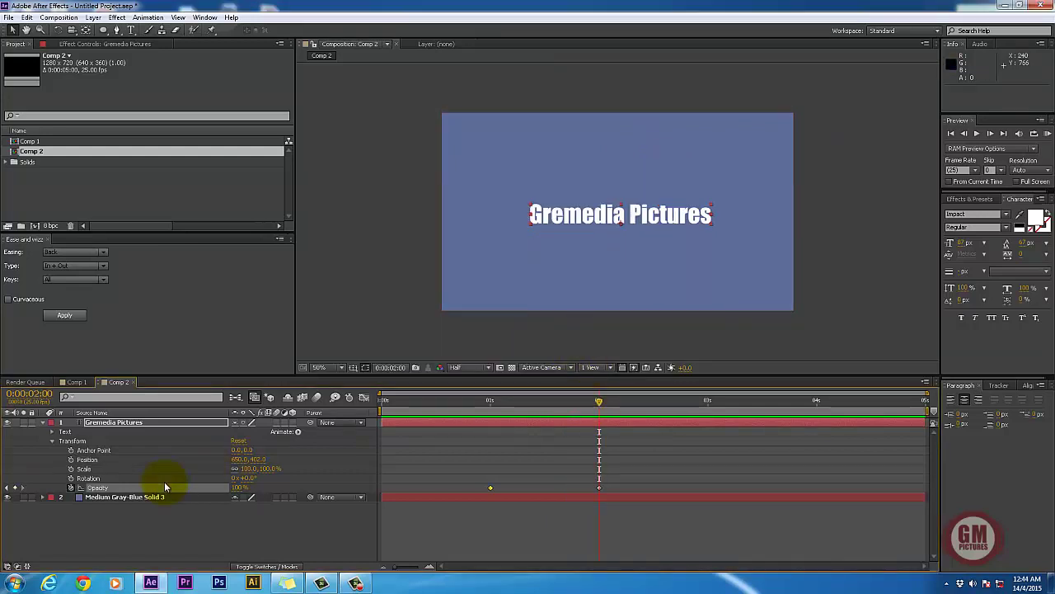
drag(235, 487, 187, 500)
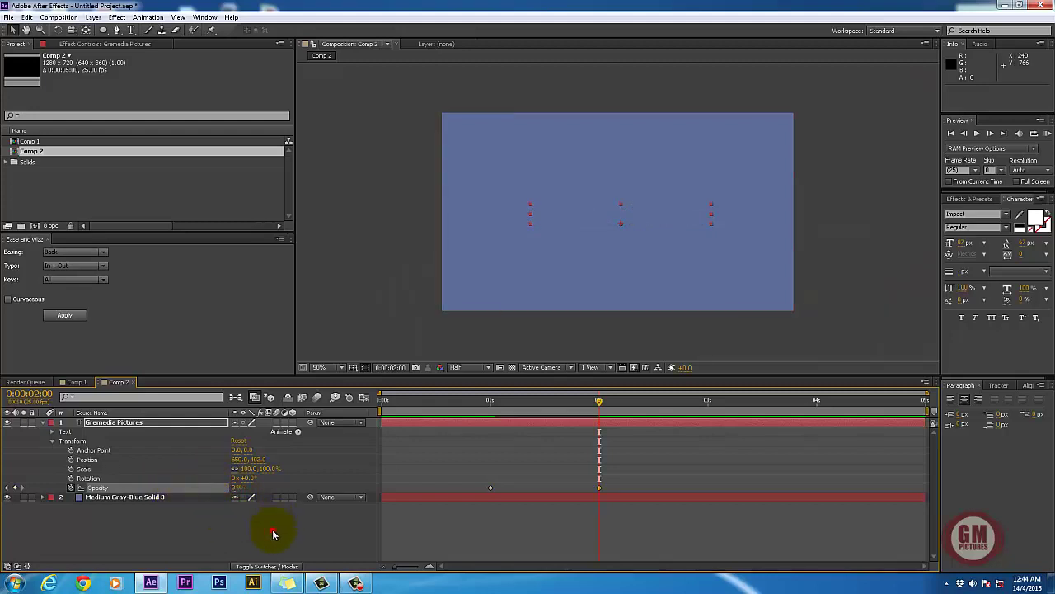
Step: Scrub back to 0:00:01:00 and remove all Opacity keyframes from the text layer, keeping it at 100%
drag(599, 399, 489, 408)
click(238, 488)
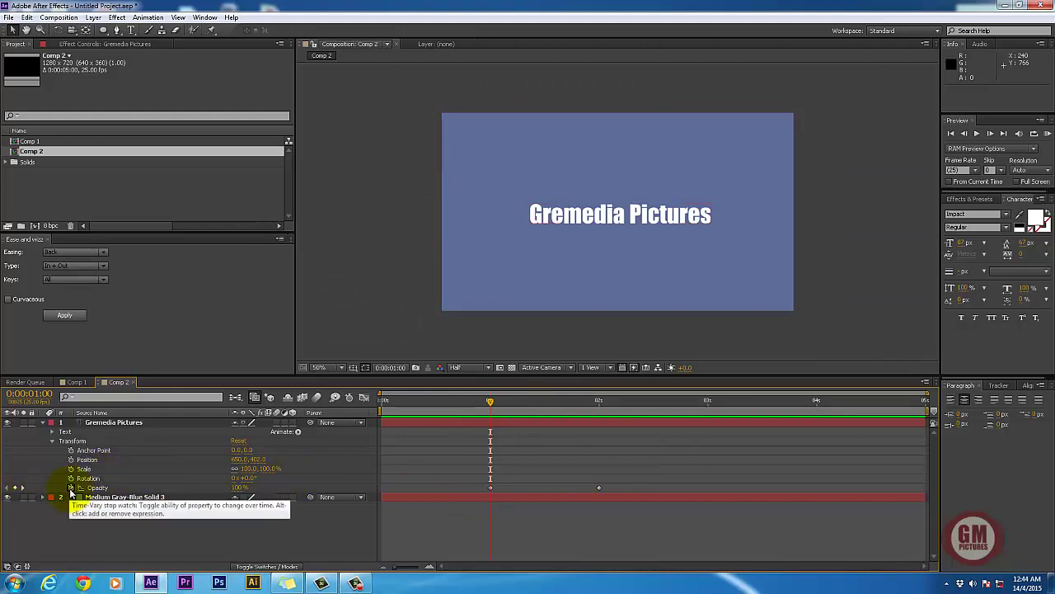
click(71, 488)
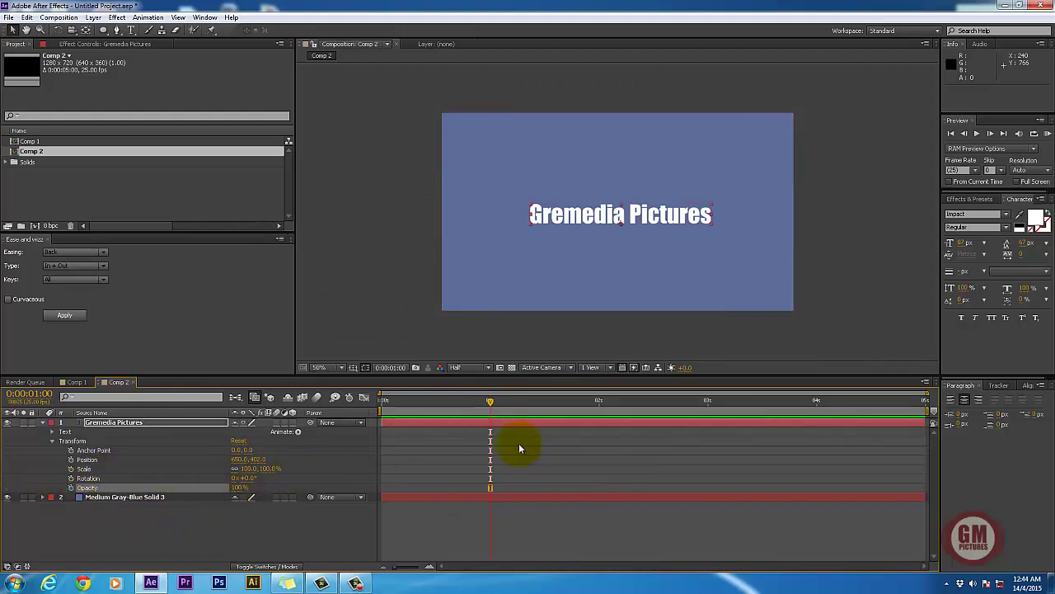
Step: Animate the text layer's rotation from 0° at 0:00:01:03 to +52° at 0:00:02:01
click(598, 403)
drag(504, 418, 502, 412)
click(71, 479)
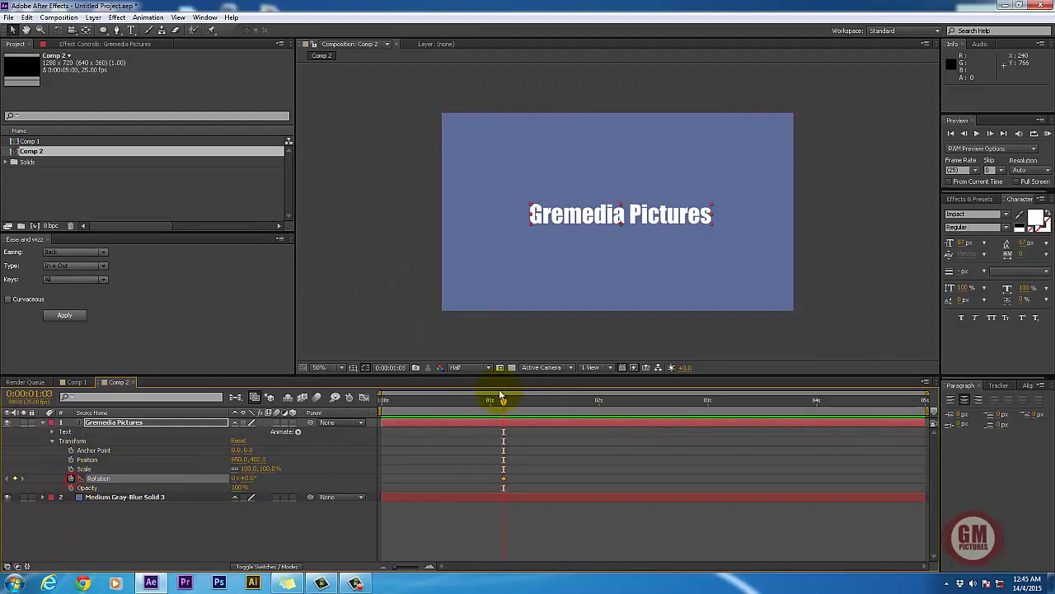
click(605, 404)
drag(258, 484, 282, 483)
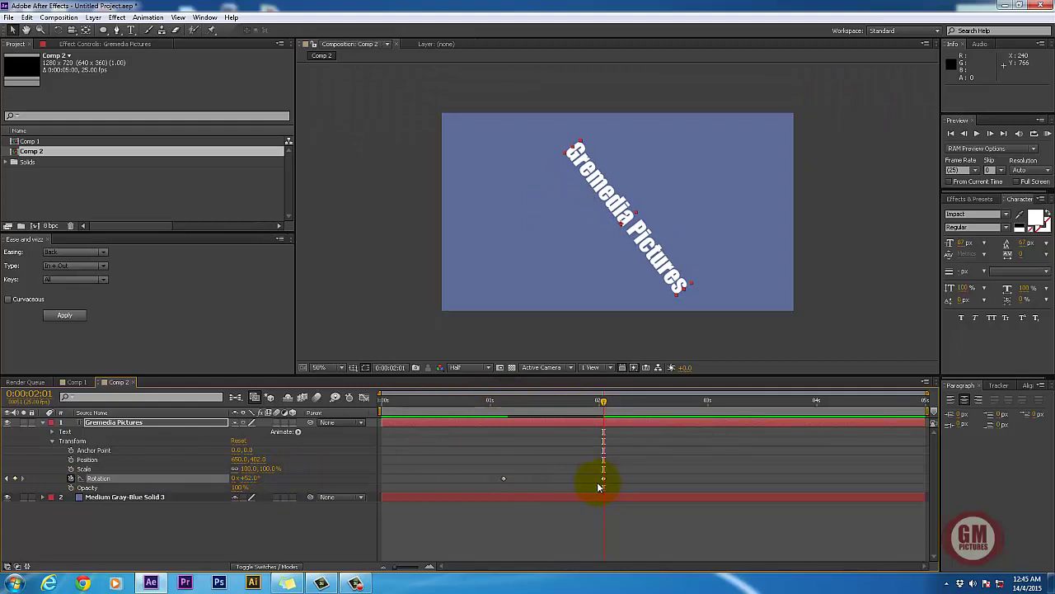
Step: Reset the text layer's transform without Rotation keyframes, and add a 100% Scale keyframe at 0:00:01:02
drag(600, 405, 495, 427)
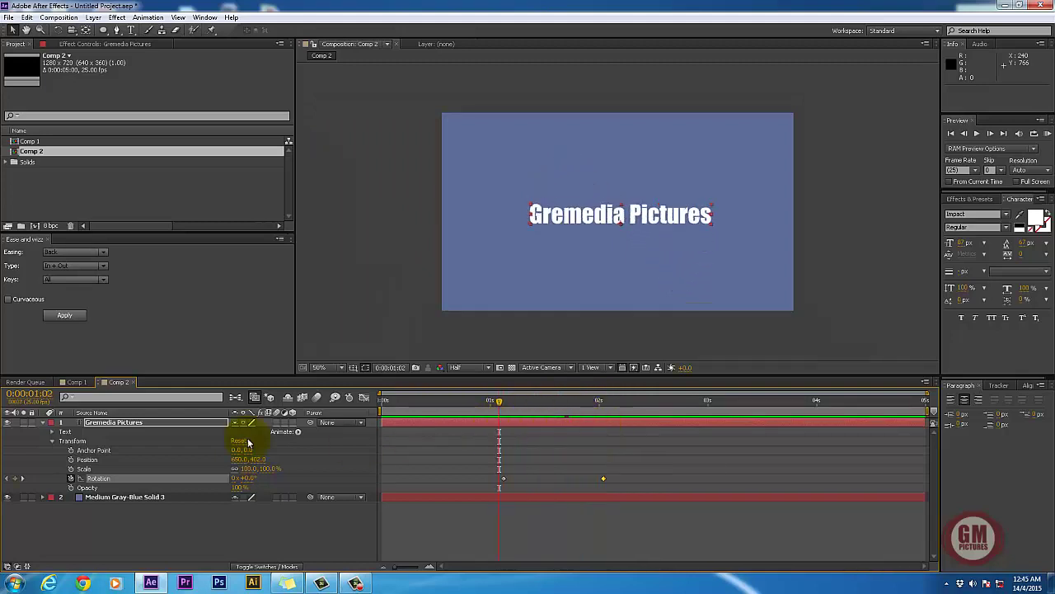
click(239, 442)
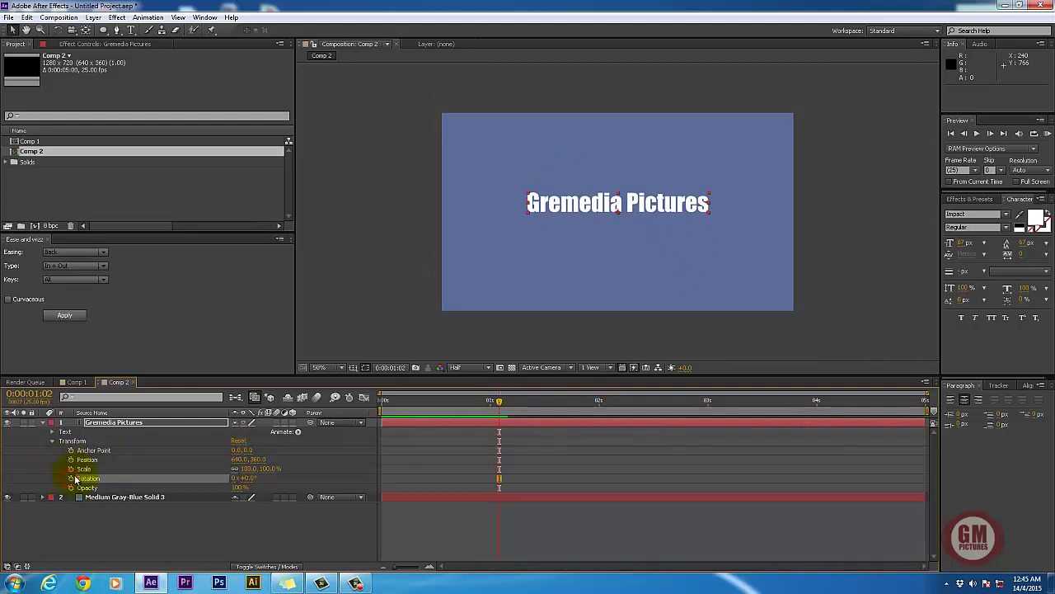
click(71, 468)
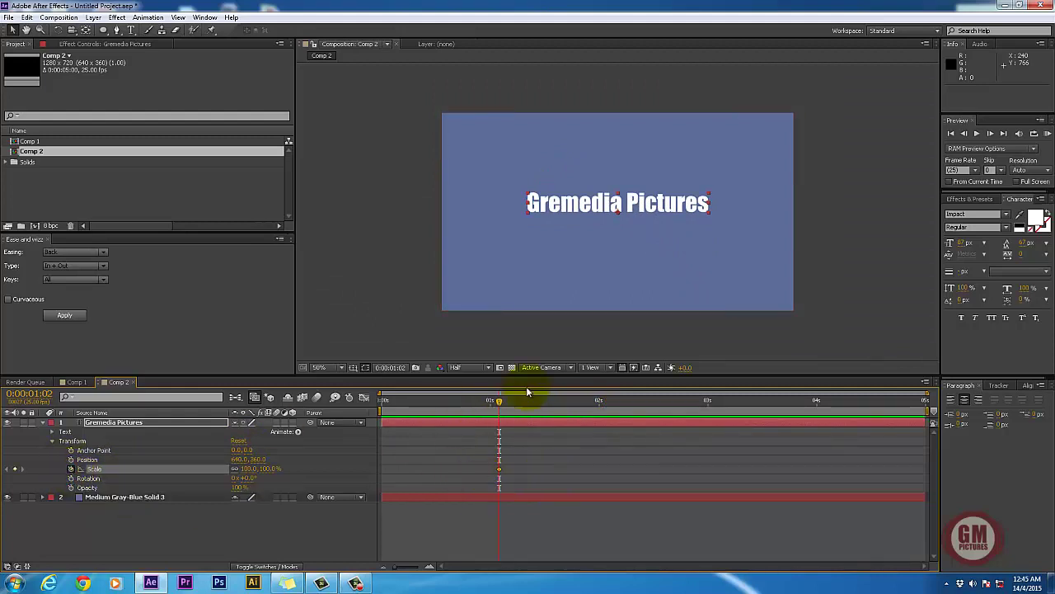
Step: Enlarge the text layer's Scale at 0:00:02:00 and scrub back to 0:00:01:02 to preview the growth
drag(505, 410, 596, 401)
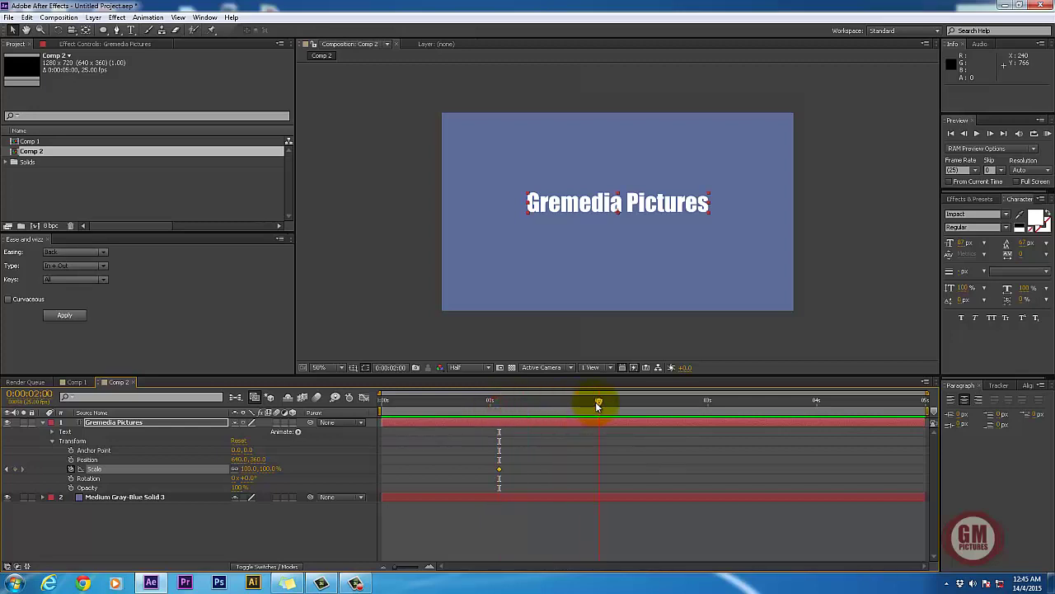
drag(248, 467, 322, 464)
drag(601, 403, 565, 402)
drag(484, 419, 501, 439)
Step: Remove the Scale keyframes and add a Position keyframe at 0:00:01:02 with the text near the frame's upper edge, at about 650, 126
click(71, 469)
click(71, 460)
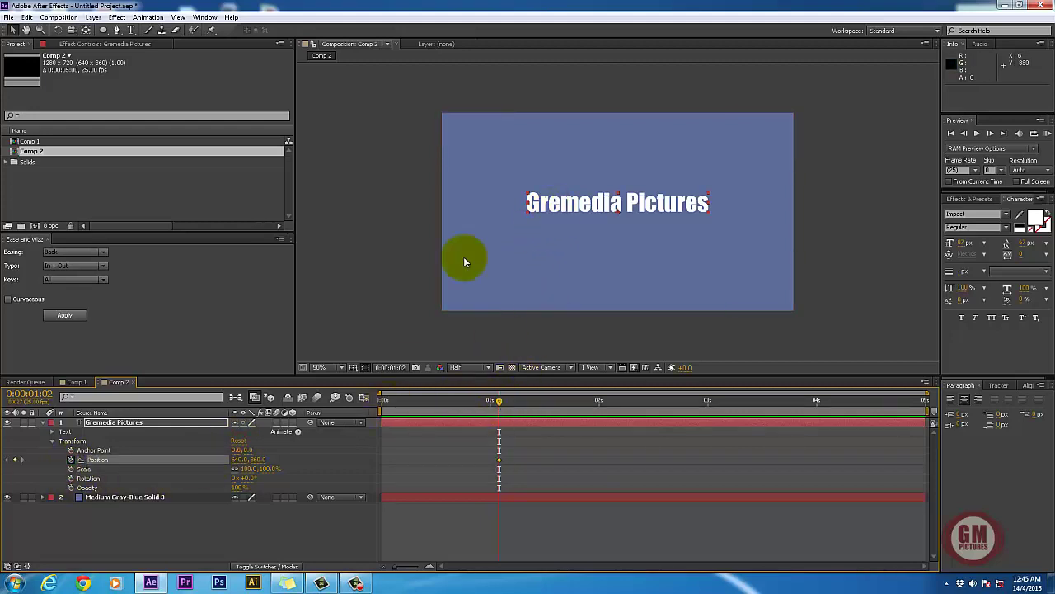
drag(582, 205, 589, 120)
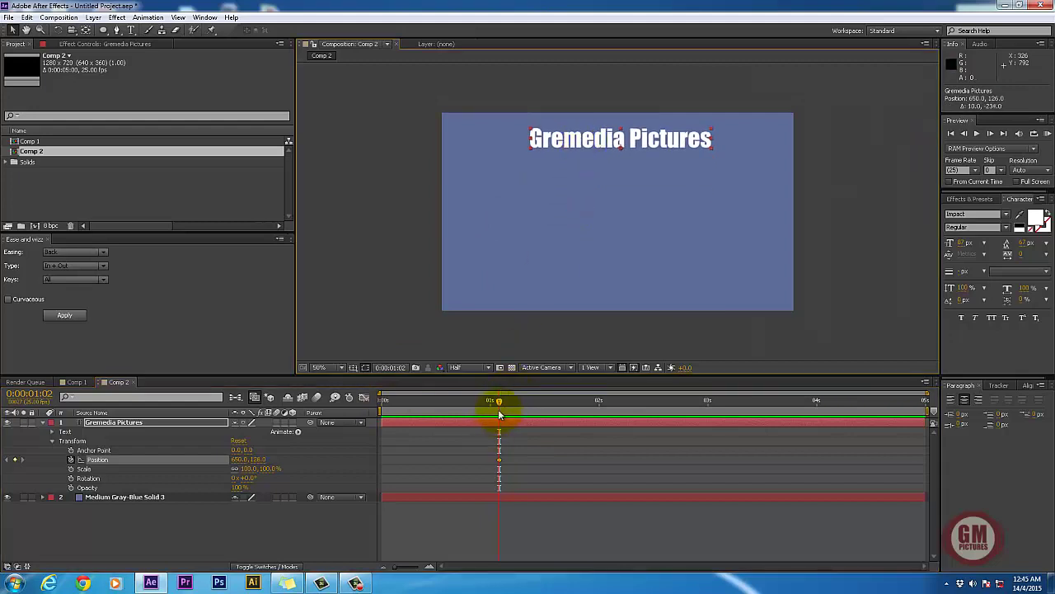
Step: Add a Position keyframe at 0:00:02:00 by moving the text down near the frame's lower edge, at about 654, 626
drag(499, 404, 494, 406)
drag(600, 401, 598, 401)
click(624, 187)
drag(597, 148, 600, 280)
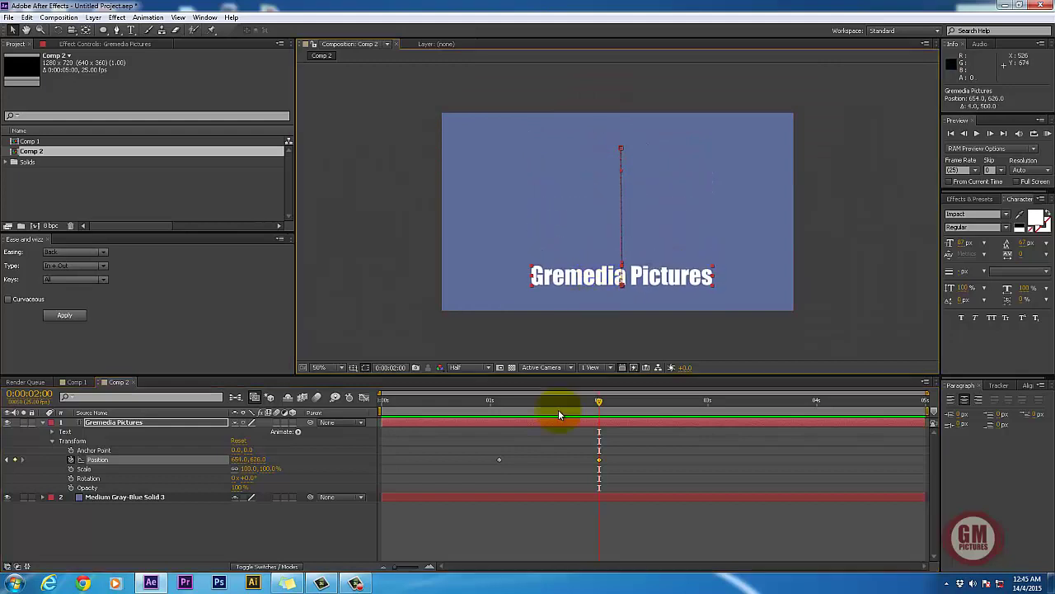
Step: Scrub through the timeline to examine the text's movement before, between and after the two Position keyframes, ending at 0:00:01:02
drag(592, 399, 481, 460)
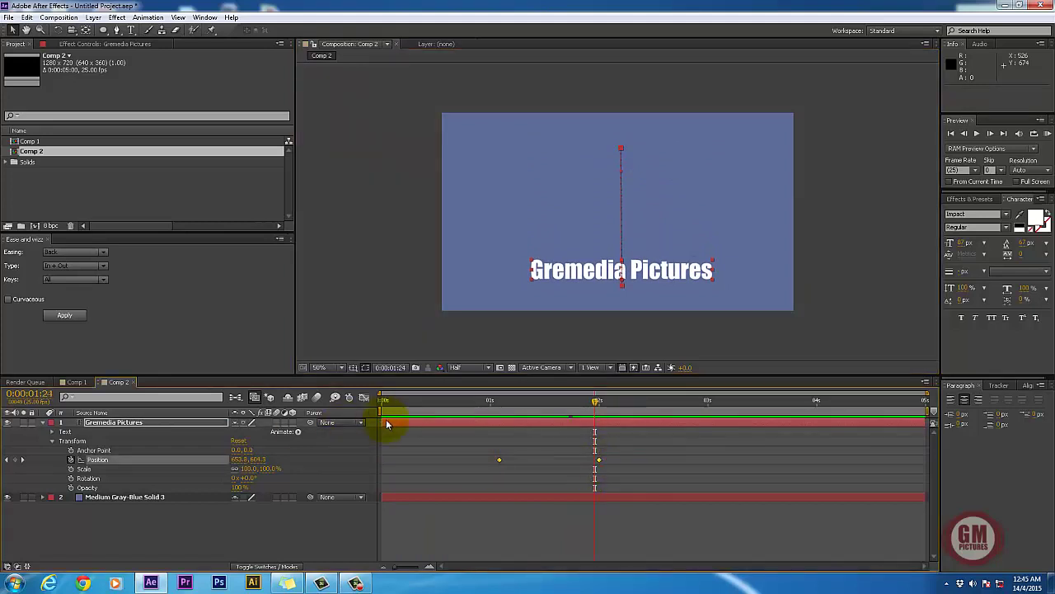
drag(595, 400, 789, 406)
drag(567, 405, 376, 410)
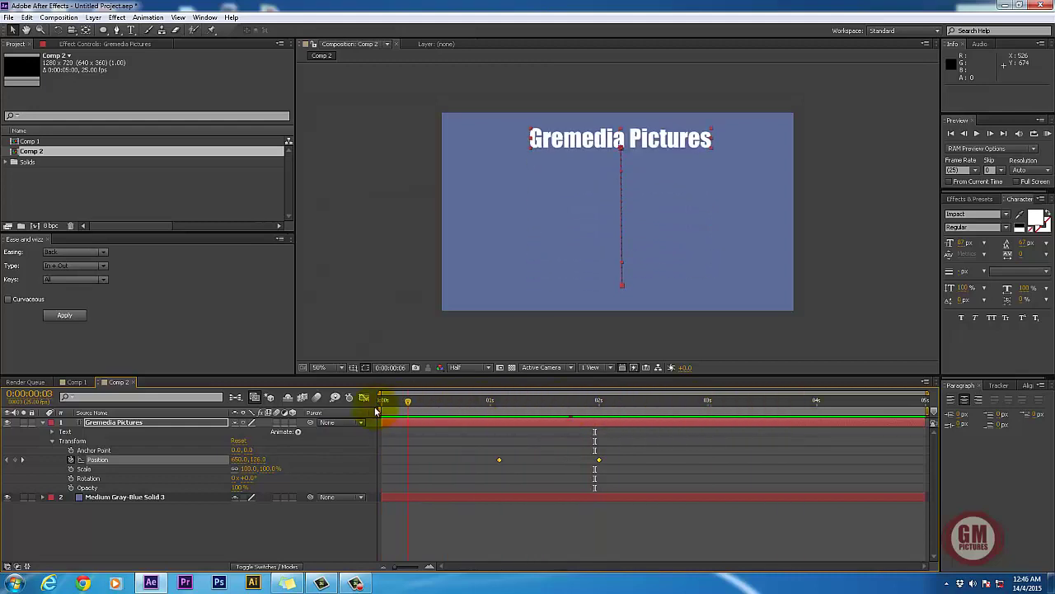
drag(459, 400, 599, 429)
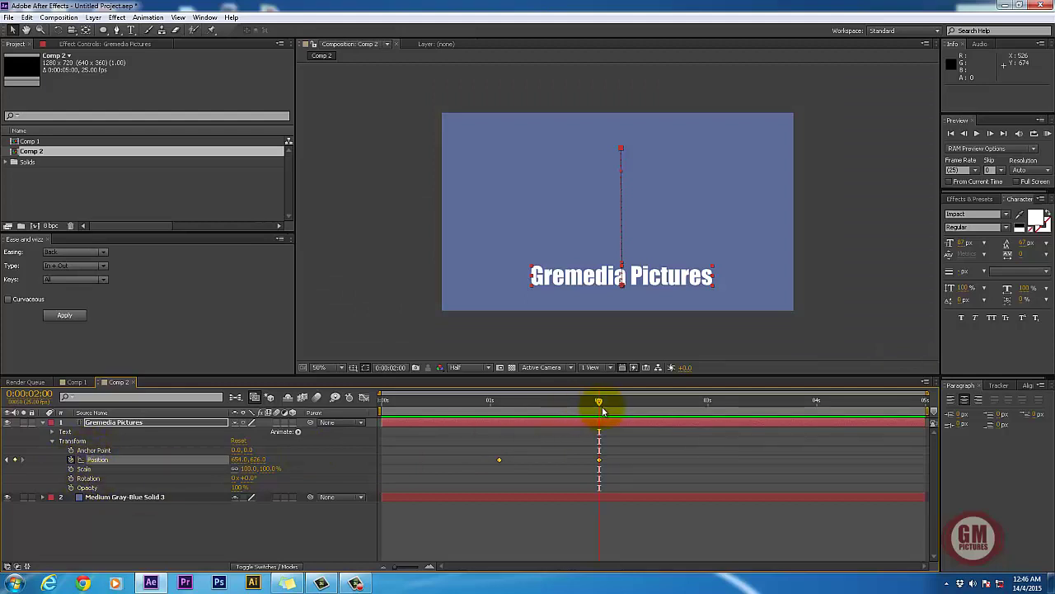
drag(577, 408, 627, 423)
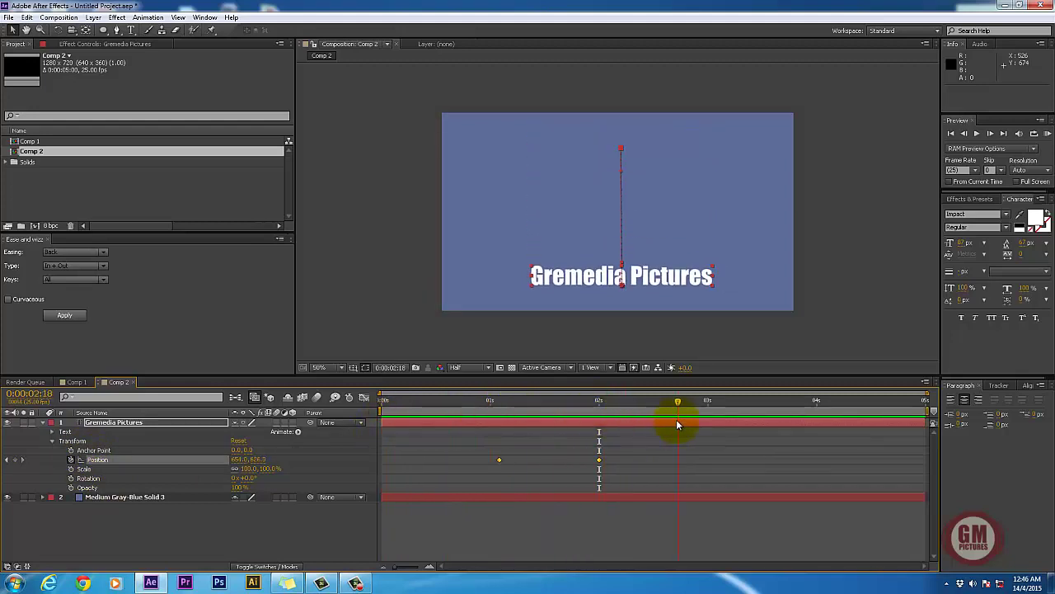
drag(869, 427, 484, 430)
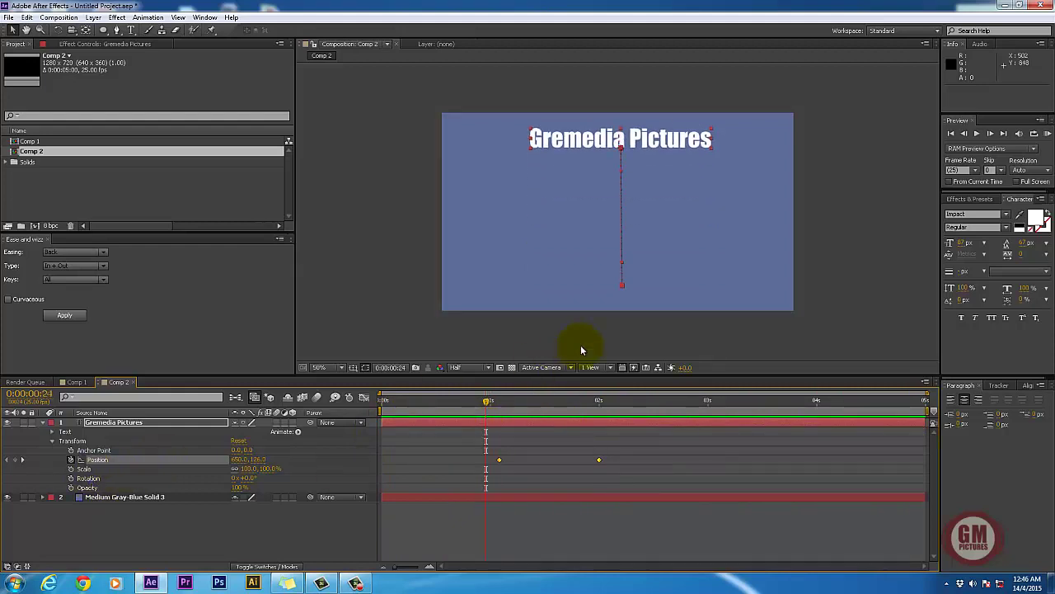
drag(486, 400, 500, 401)
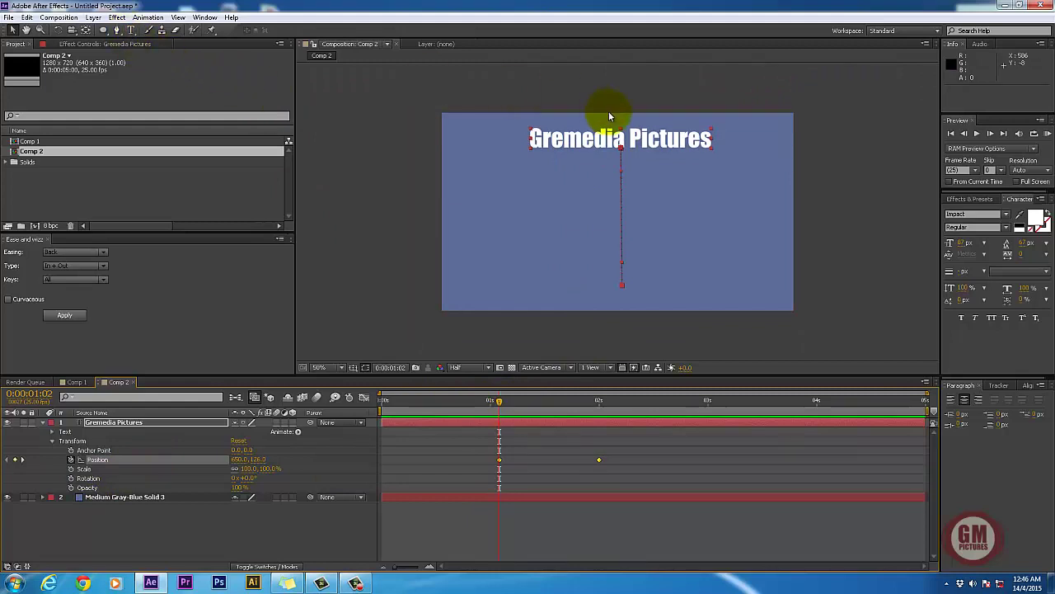
click(53, 442)
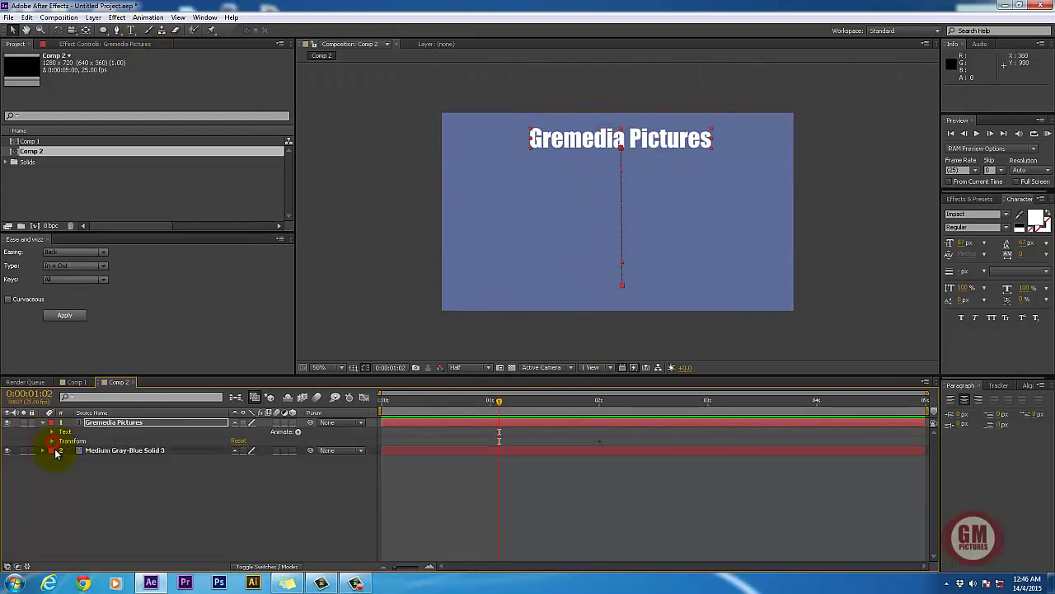
click(53, 442)
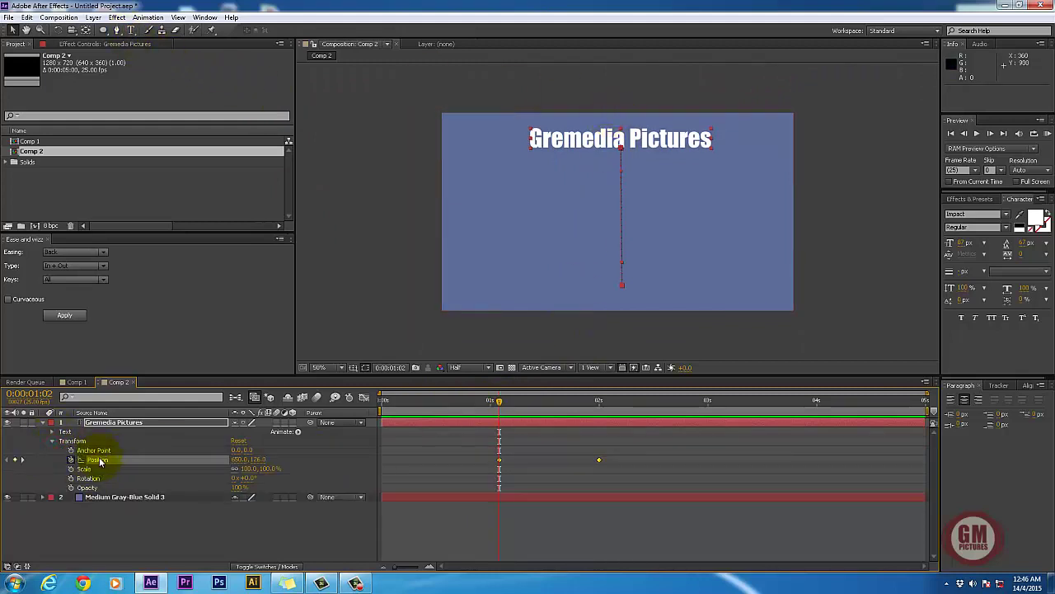
click(98, 459)
click(498, 403)
drag(537, 409, 486, 410)
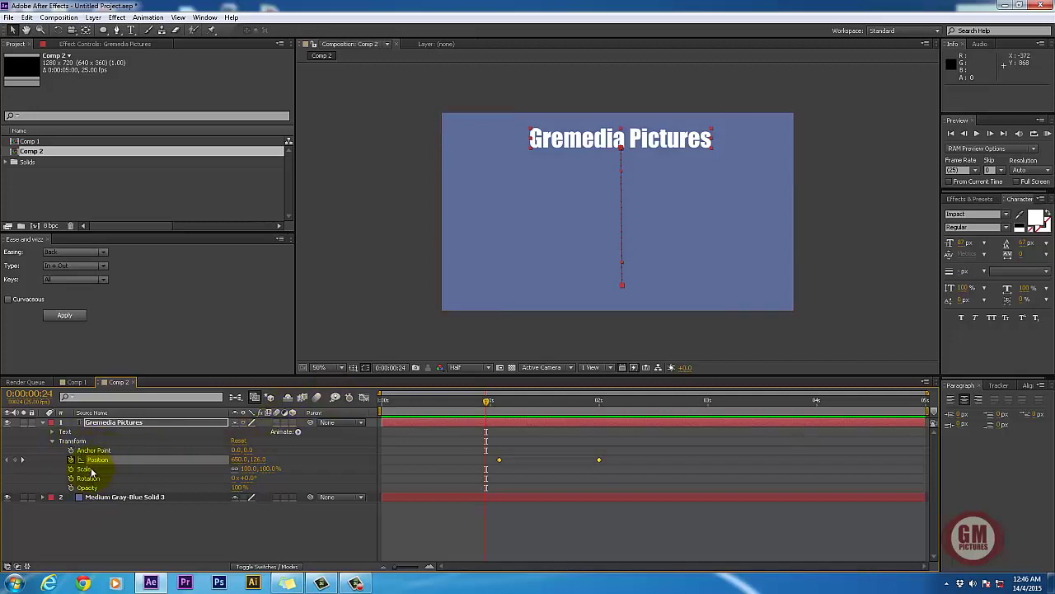
mouse_move(486, 402)
mouse_down()
mouse_move(631, 401)
mouse_move(478, 401)
mouse_move(536, 393)
mouse_move(625, 399)
mouse_move(478, 410)
mouse_up()
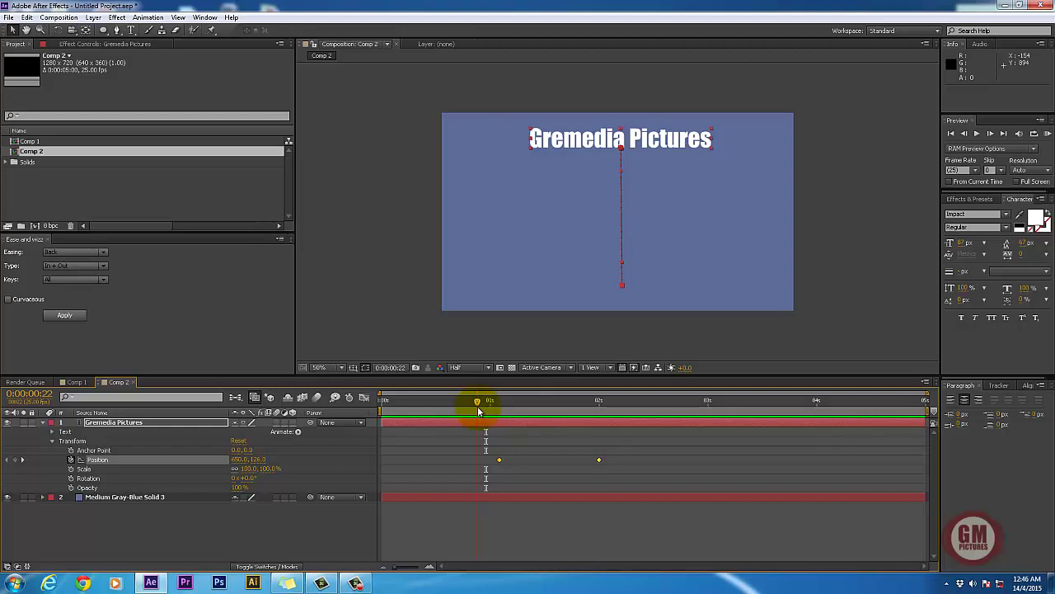
drag(478, 410, 504, 408)
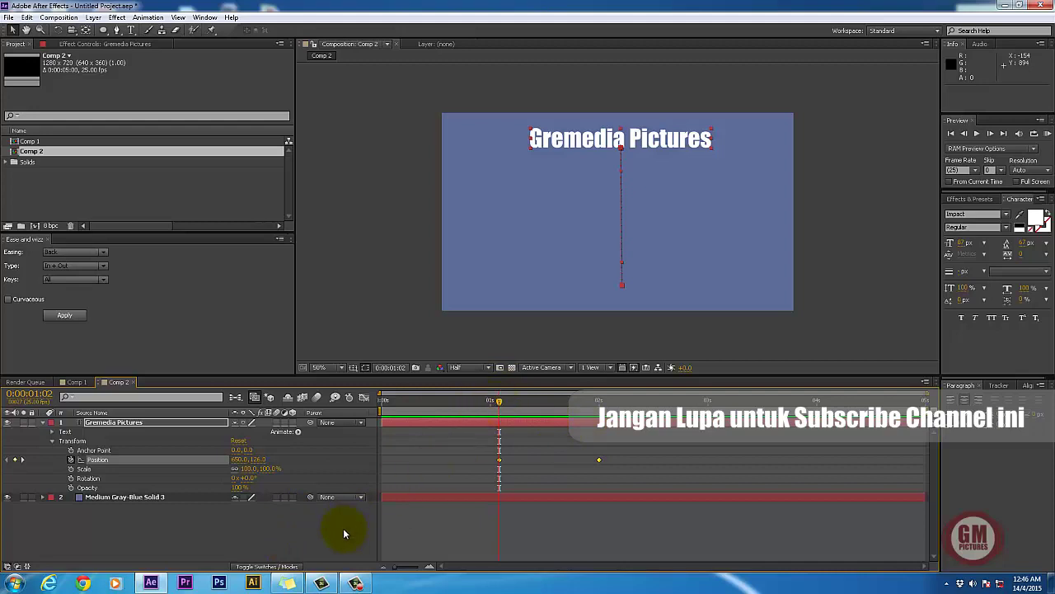
click(577, 139)
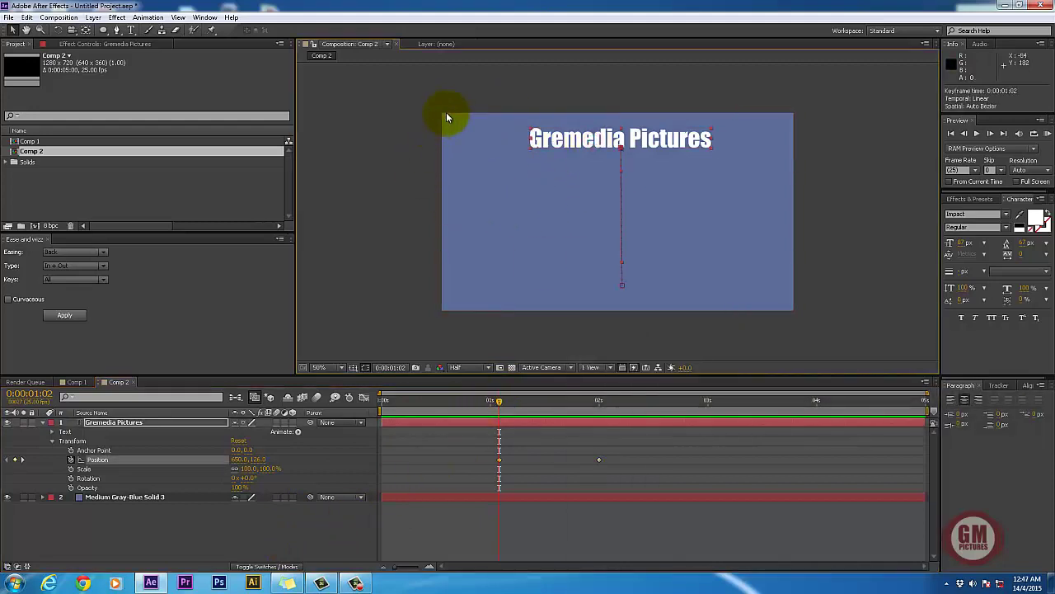